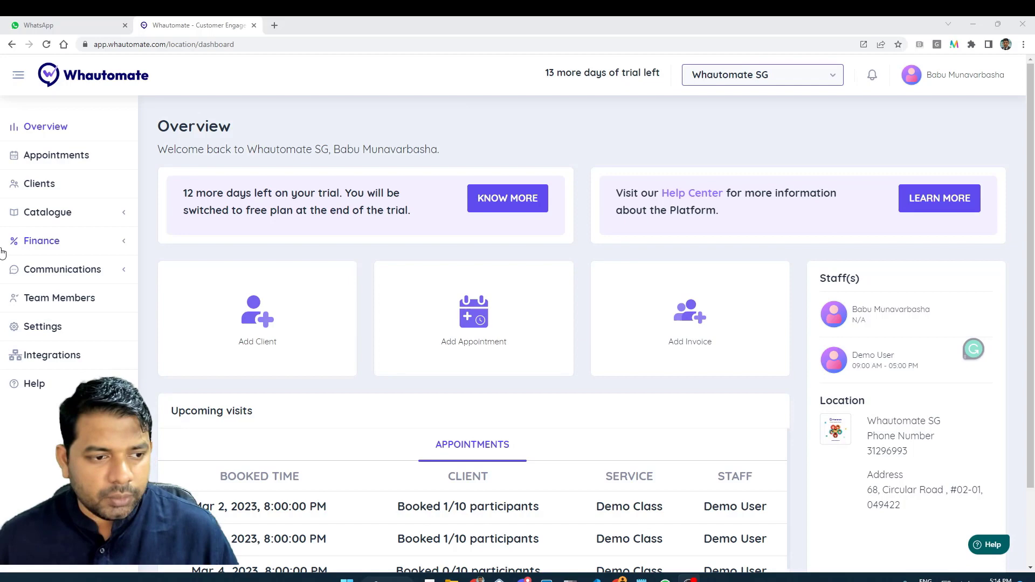
Open the empty Catalogue Inventory list from the sidebar.
{"action": "left_click", "coordinate": [69, 214]}
{"action": "left_click", "coordinate": [47, 269]}
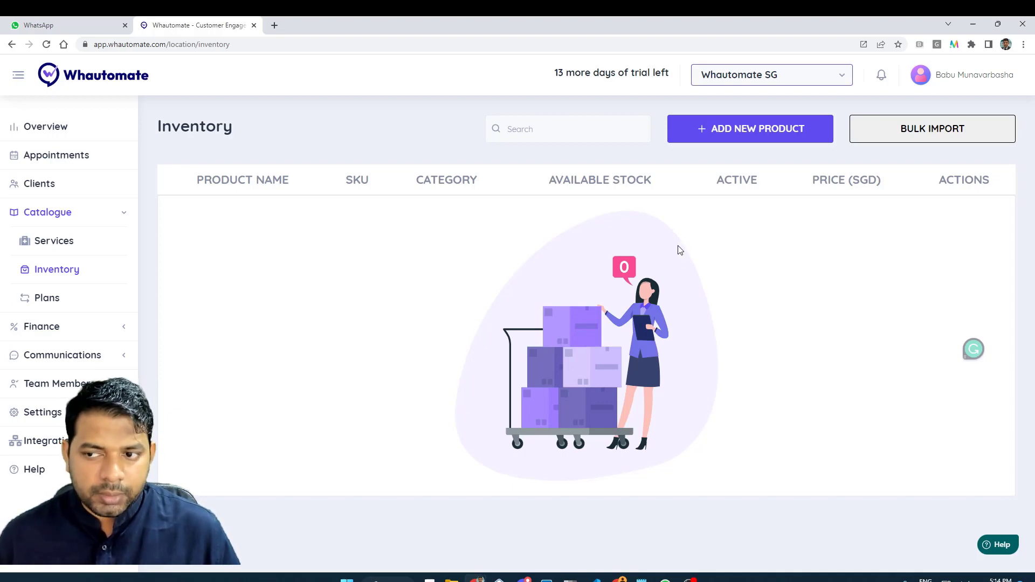
Download and view the sample bulk-import CSV, then cancel the import.
{"action": "left_click", "coordinate": [946, 137]}
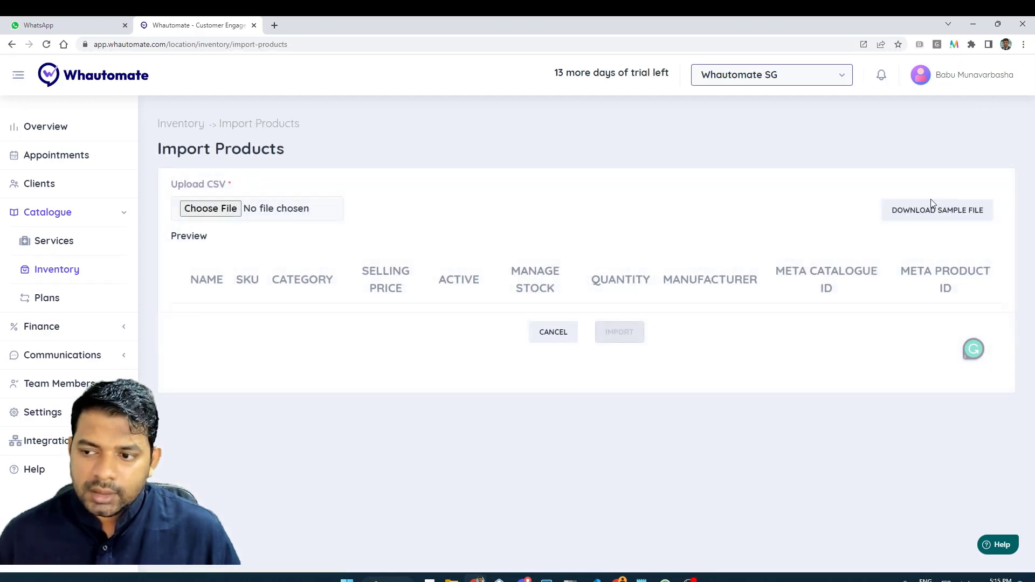
{"action": "left_click", "coordinate": [933, 216]}
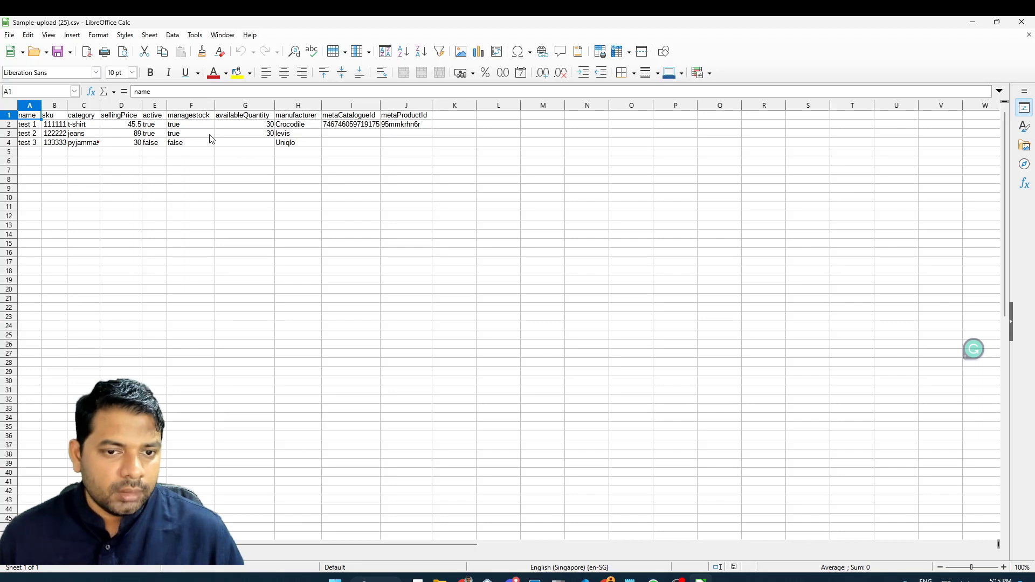
{"action": "left_click", "coordinate": [1022, 22]}
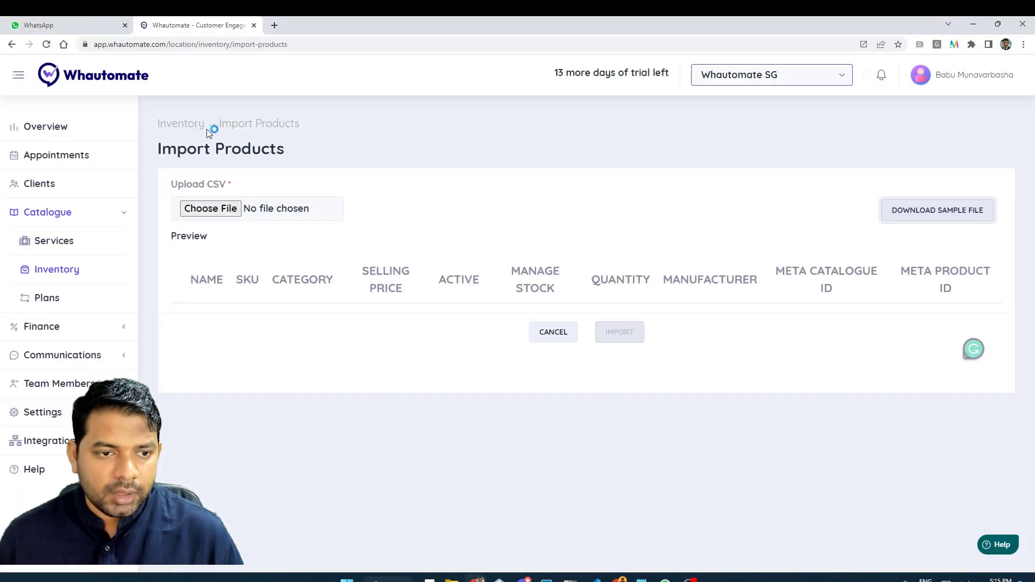
{"action": "left_click", "coordinate": [553, 333]}
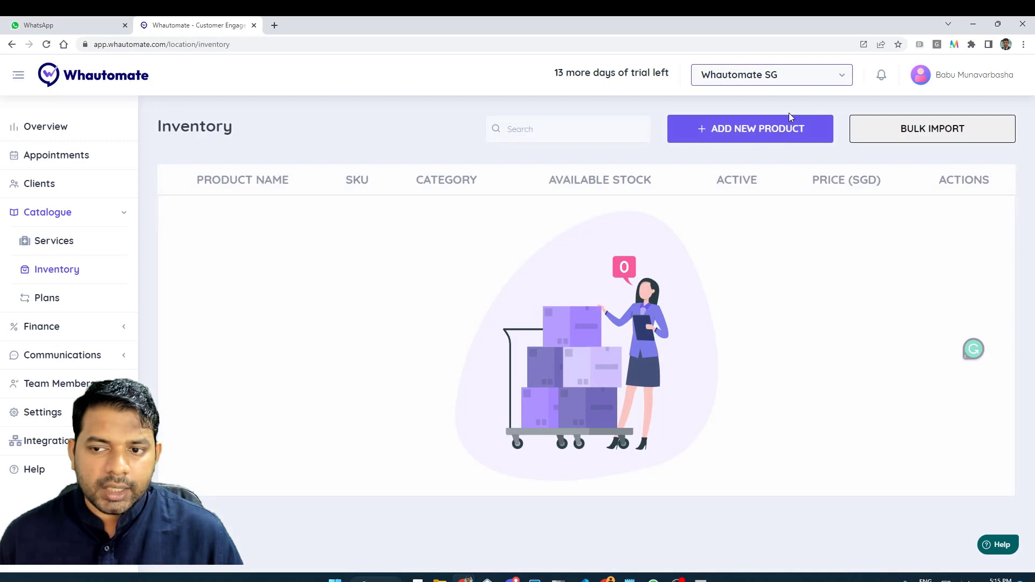
Start a new product named 'Whautomate Chatbot Demo' with selling price 2 SGD.
{"action": "left_click", "coordinate": [781, 136]}
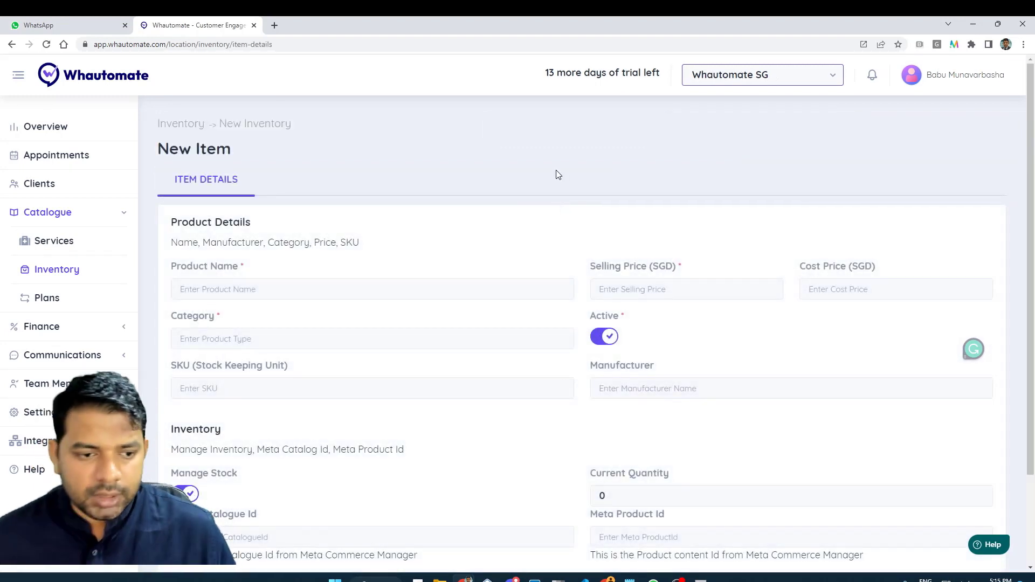
{"action": "left_click", "coordinate": [359, 296]}
{"action": "type", "text": "Whaut"}
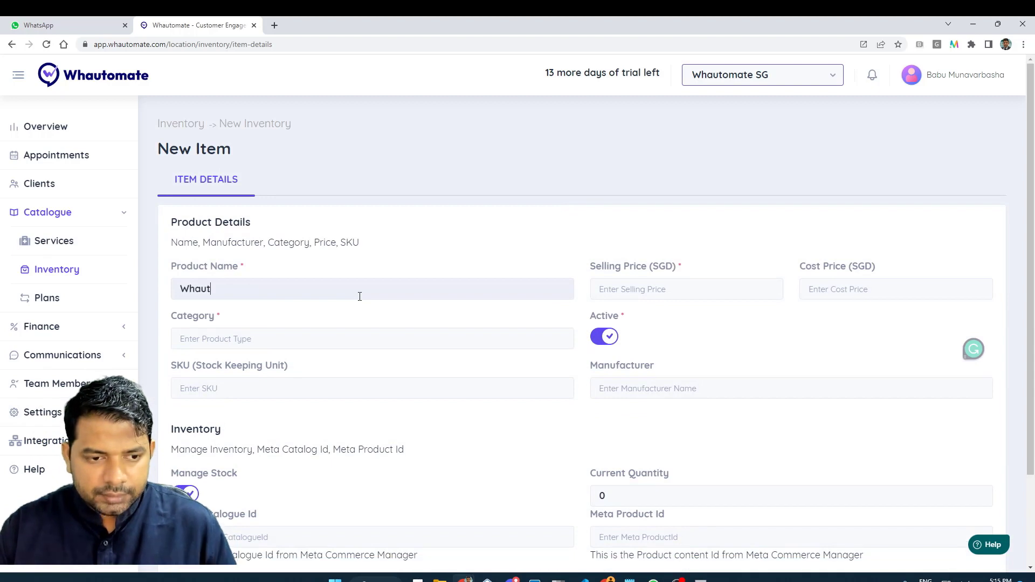
{"action": "type", "text": "omate Chatbot D"}
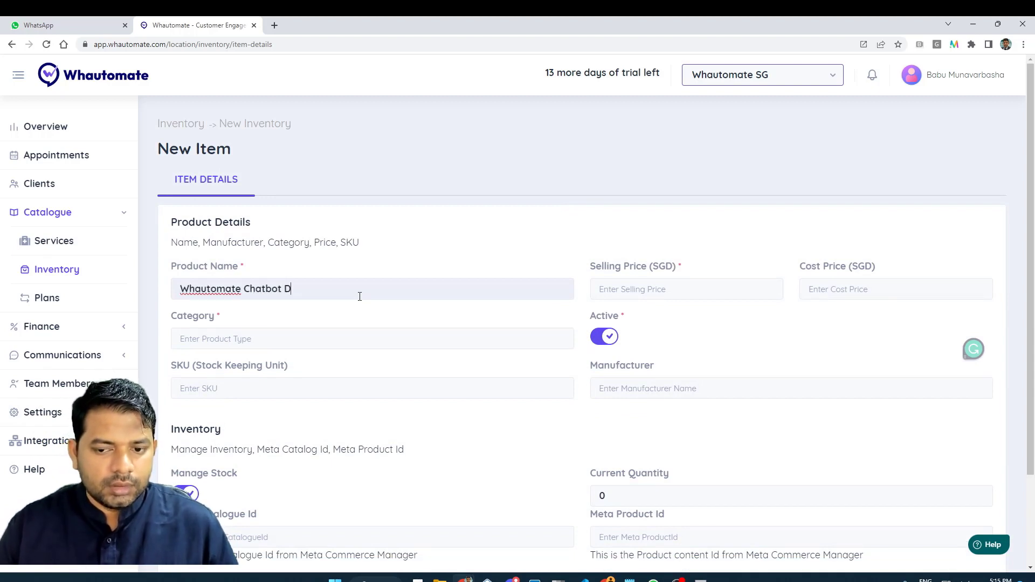
{"action": "type", "text": "emo"}
{"action": "key", "text": "Tab"}
{"action": "type", "text": "2"}
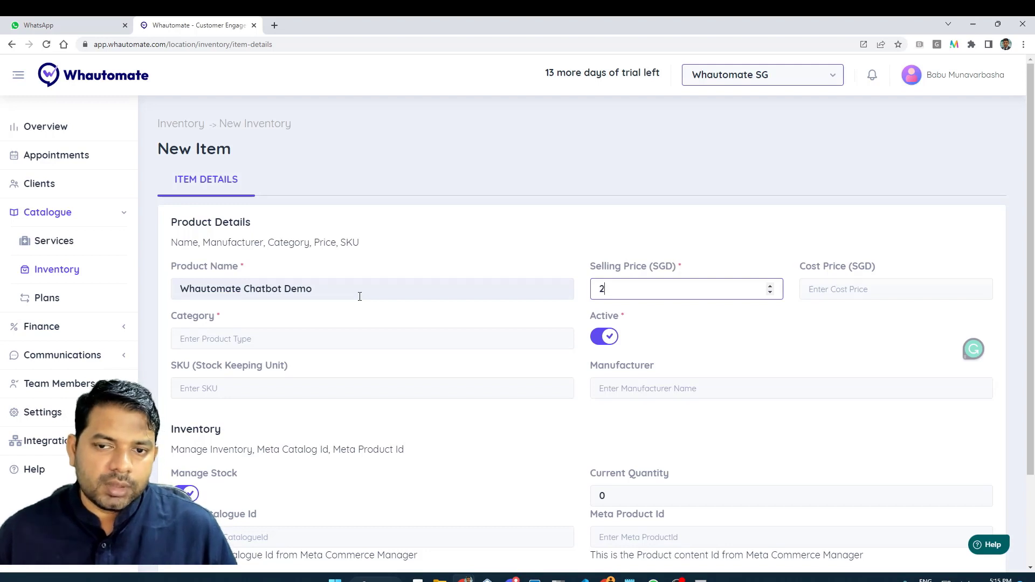
Set category Chatbot, SKU 123456789 and manufacturer Whautomate.
{"action": "left_click", "coordinate": [340, 336]}
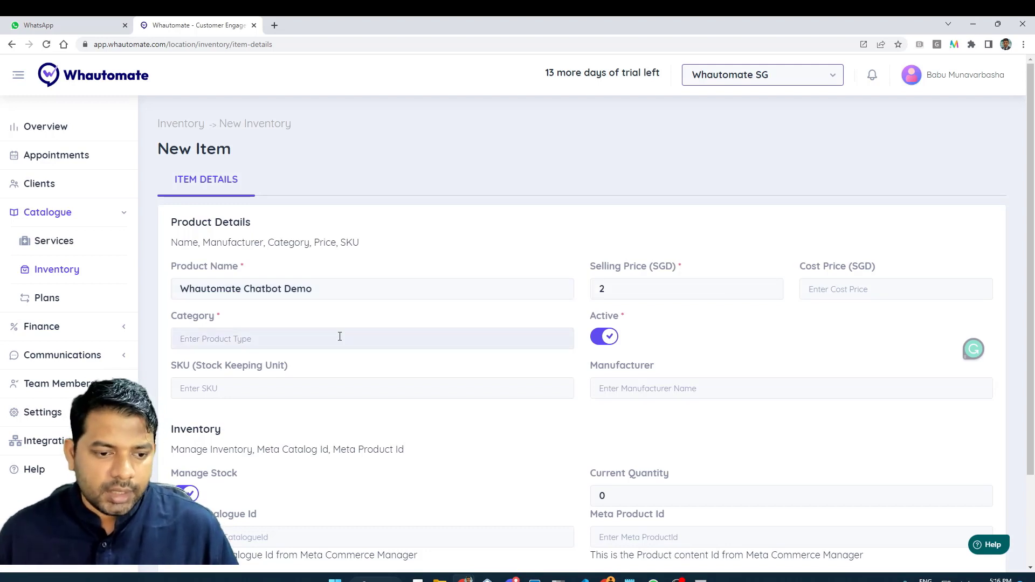
{"action": "type", "text": "Chatbot"}
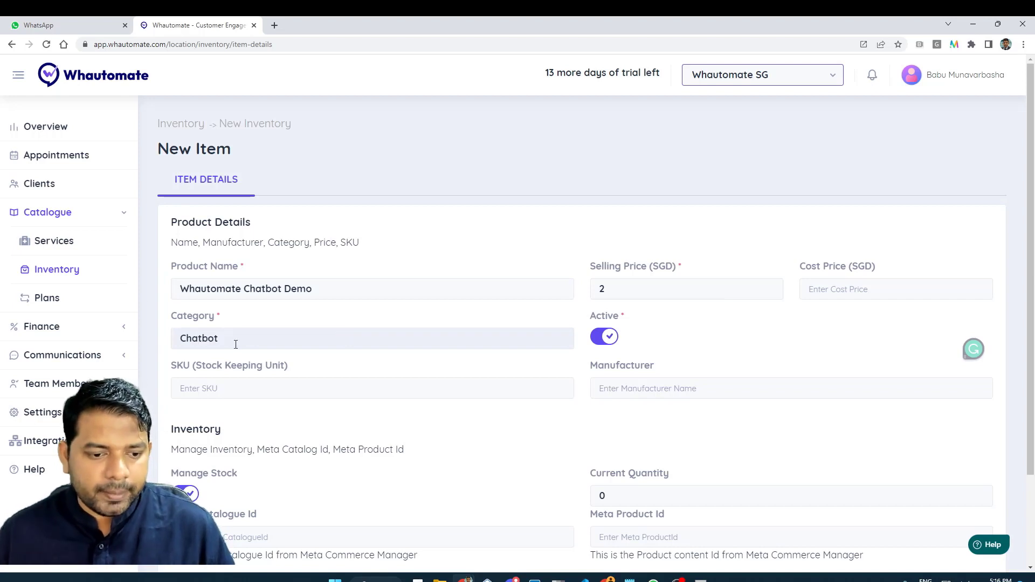
{"action": "left_click", "coordinate": [257, 393]}
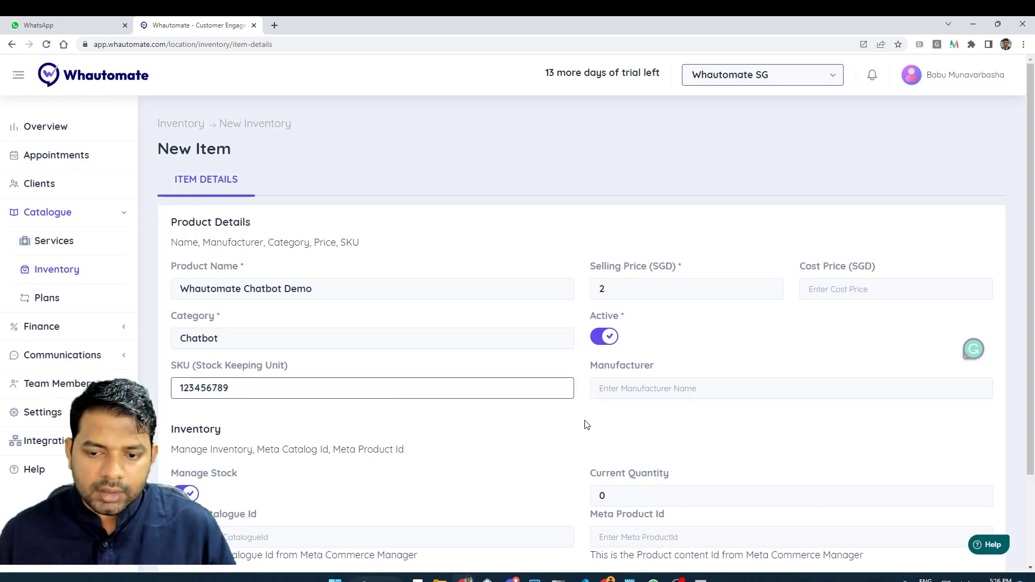
{"action": "left_click", "coordinate": [611, 398]}
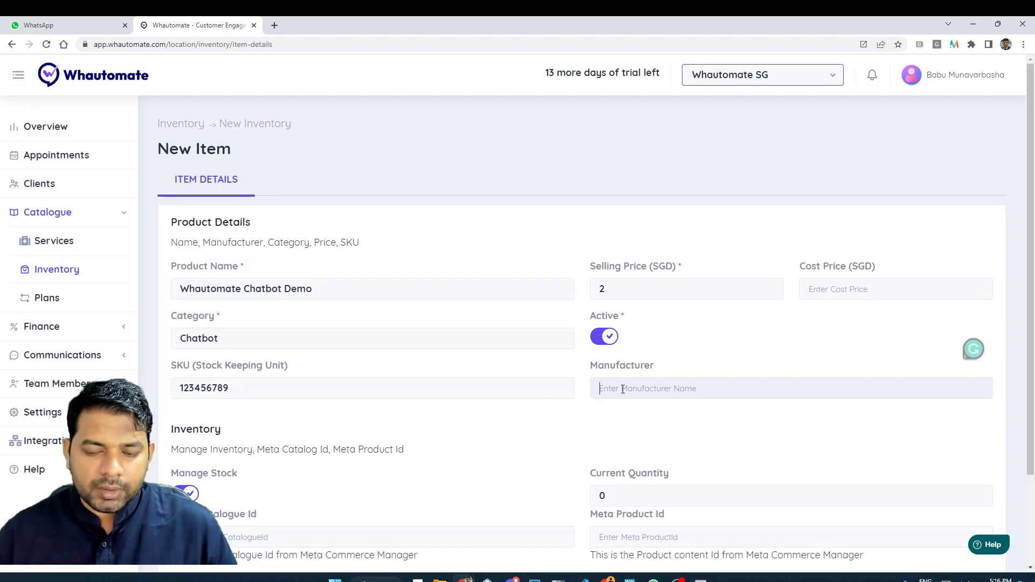
{"action": "type", "text": "Whautomate"}
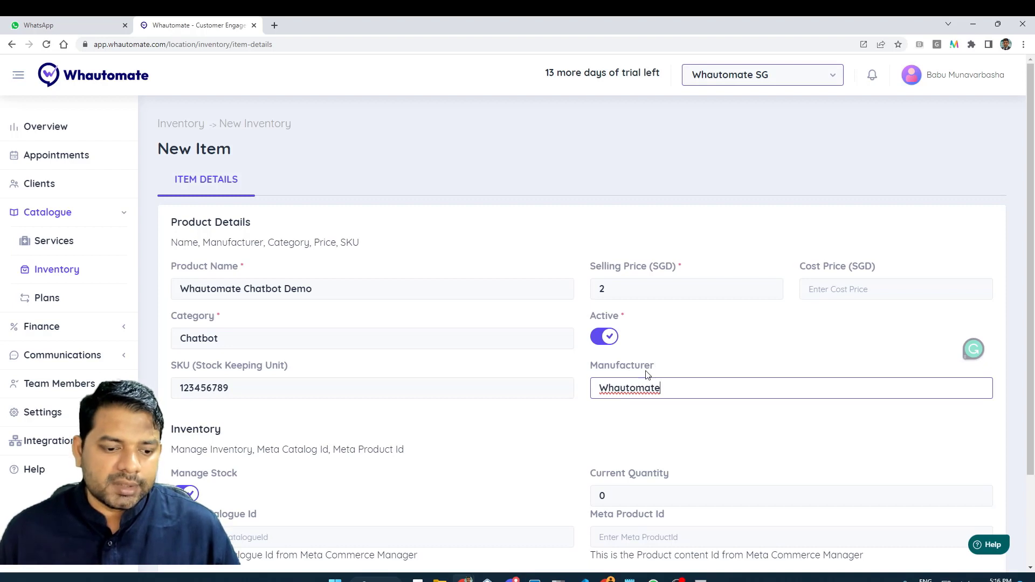
Switch Manage Stock off so the Current Quantity field disappears.
{"action": "scroll", "coordinate": [647, 372], "scroll_direction": "down", "scroll_amount": 1}
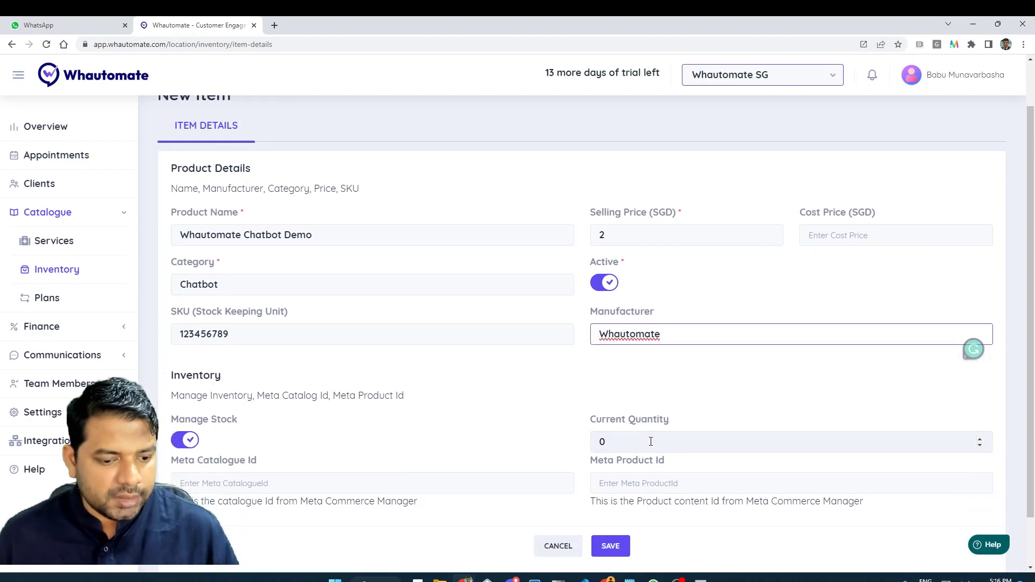
{"action": "left_click", "coordinate": [180, 451]}
{"action": "left_click", "coordinate": [180, 450]}
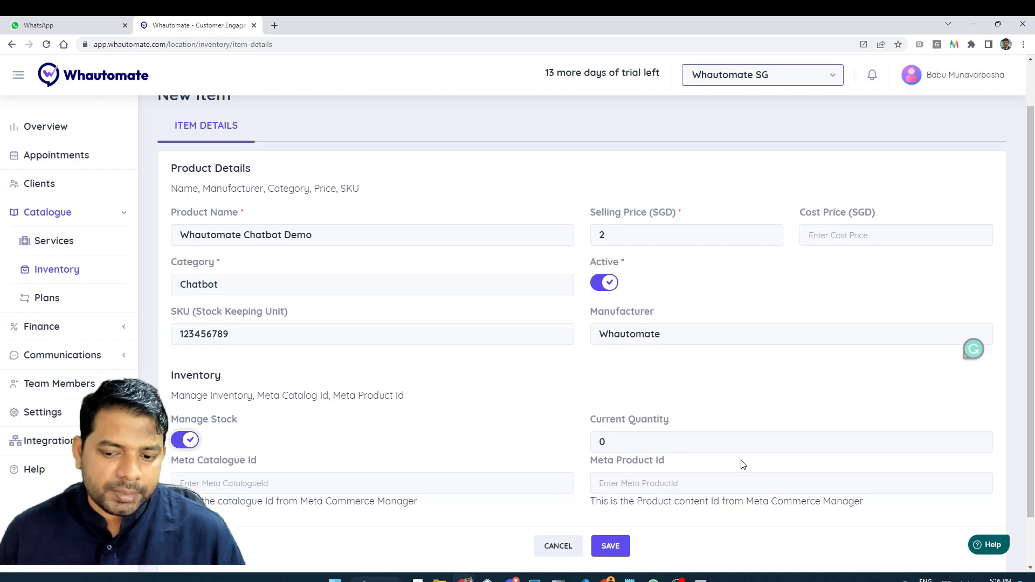
{"action": "double_click", "coordinate": [713, 441]}
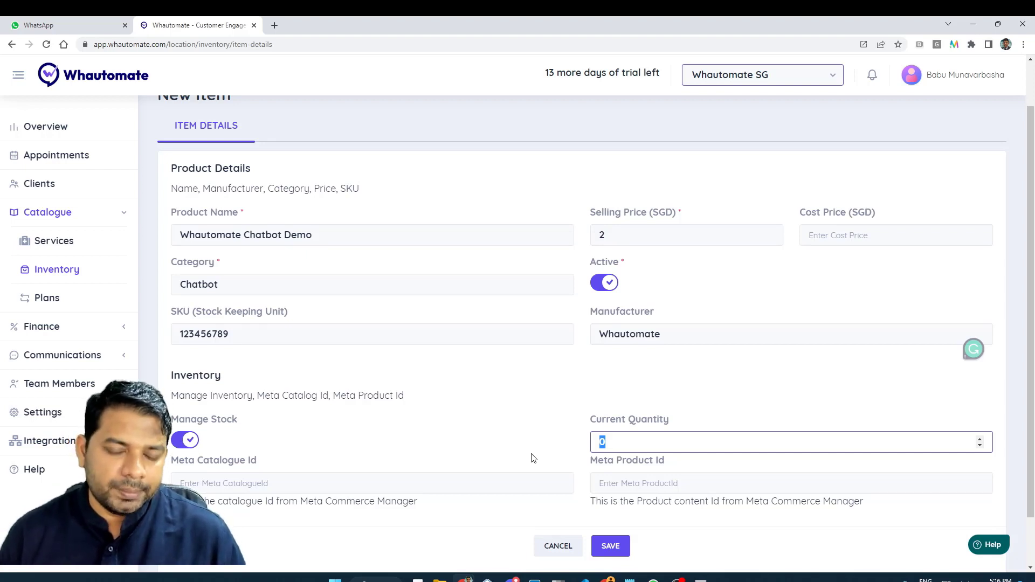
{"action": "left_click", "coordinate": [176, 446]}
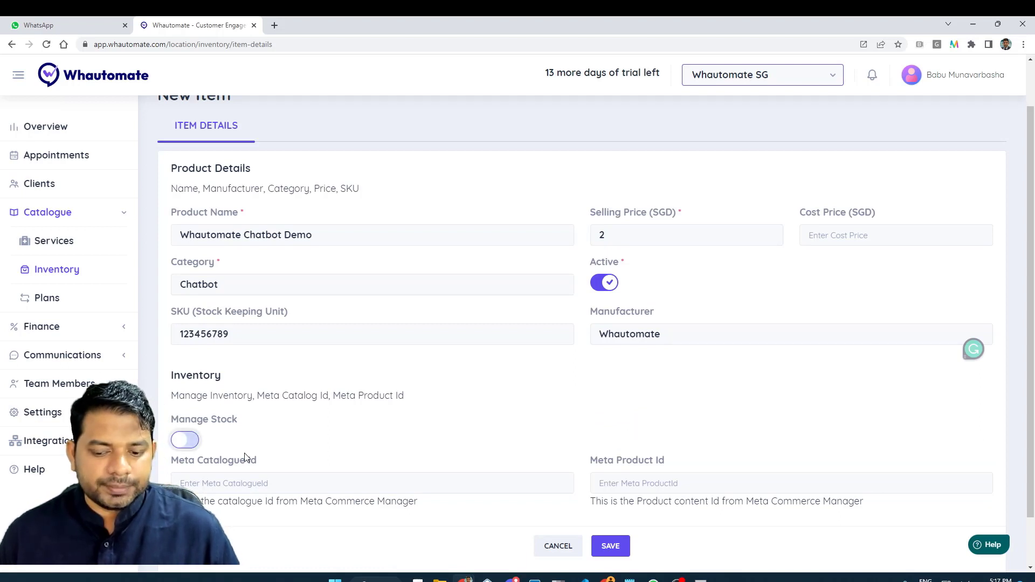
{"action": "left_click", "coordinate": [244, 483]}
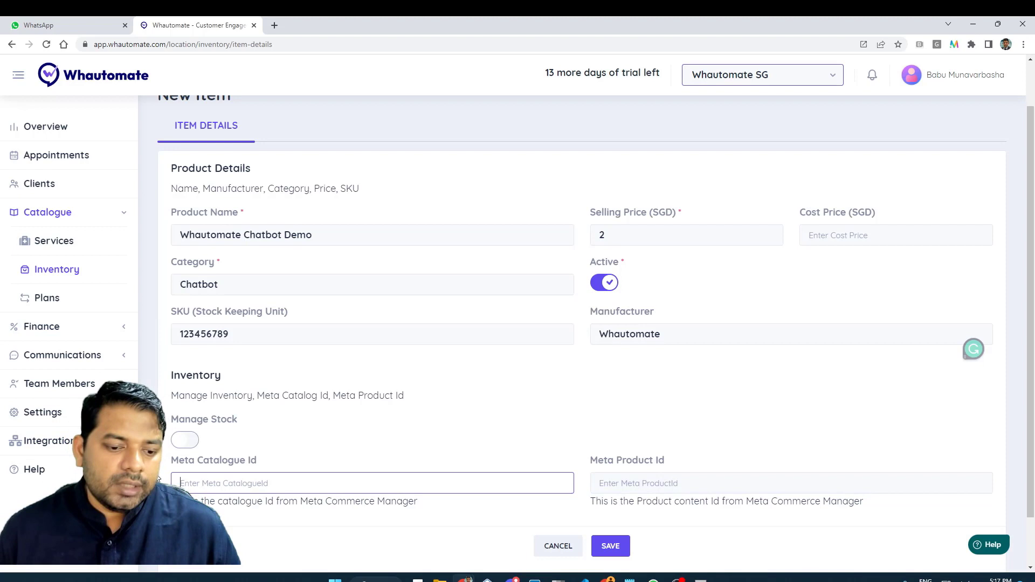
{"action": "left_click", "coordinate": [249, 479]}
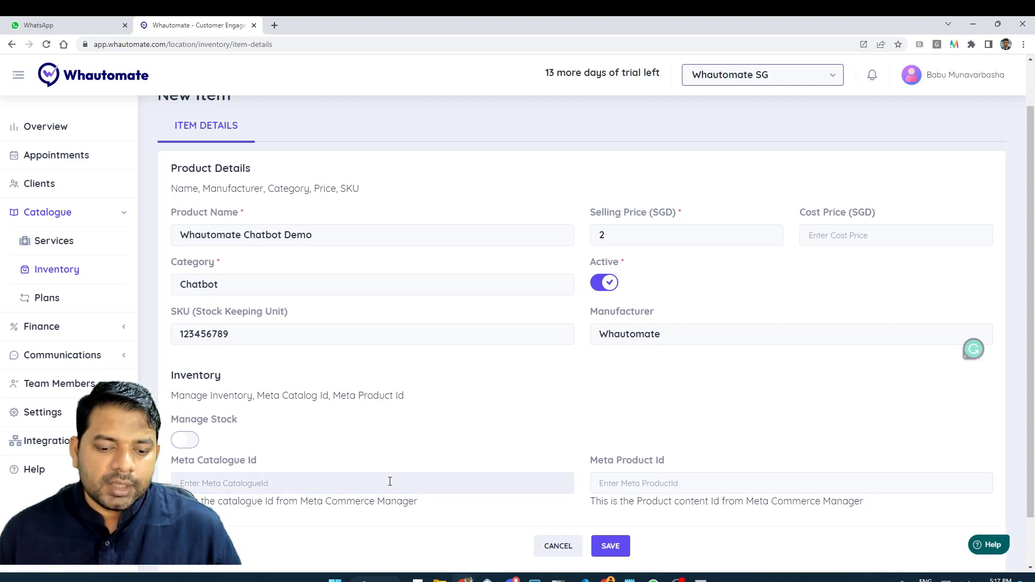
Open Meta Commerce Manager in a new tab under the Whautomate business account.
{"action": "mouse_move", "coordinate": [606, 579]}
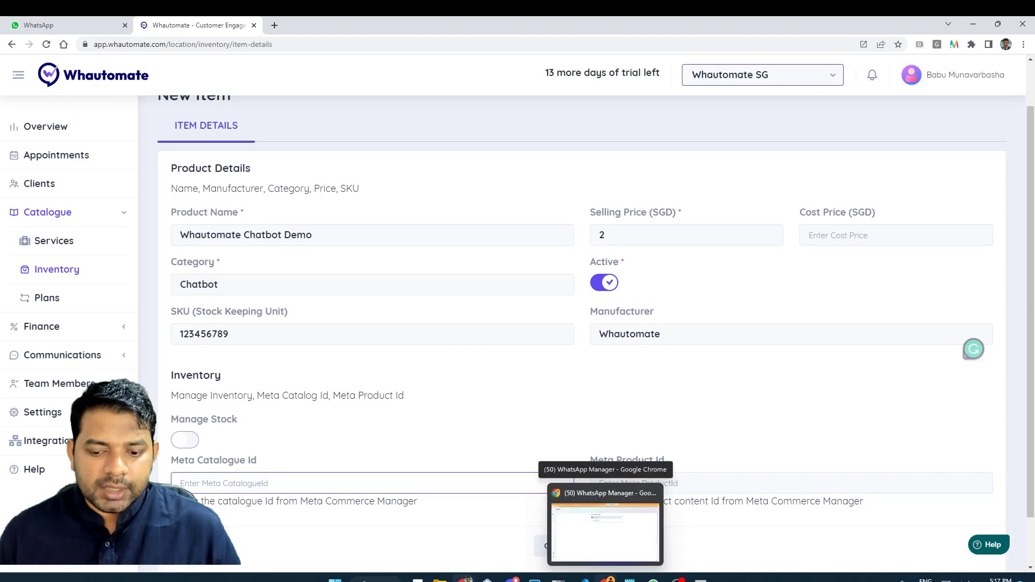
{"action": "left_click", "coordinate": [605, 531]}
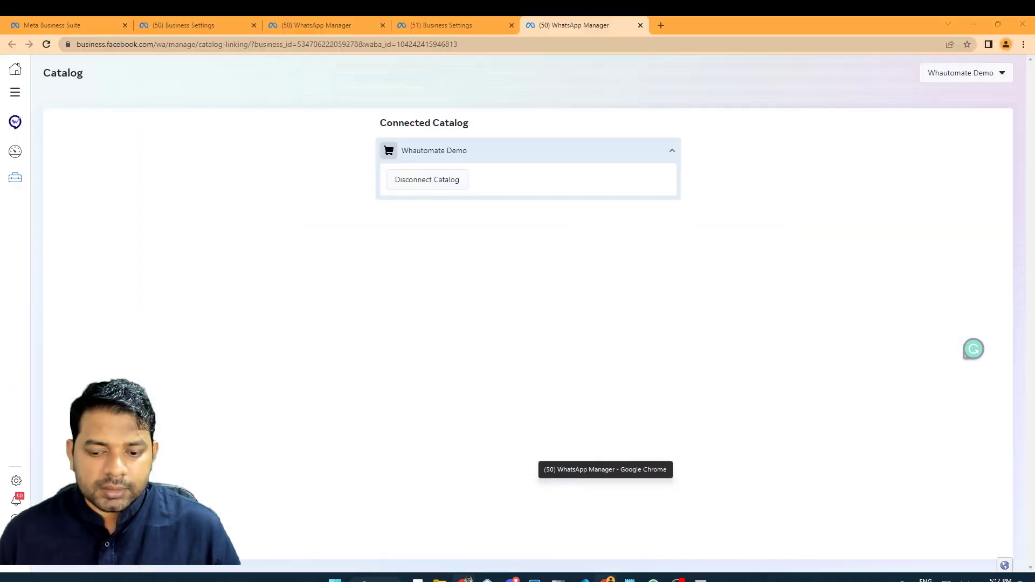
{"action": "left_click", "coordinate": [662, 27]}
{"action": "type", "text": "business"}
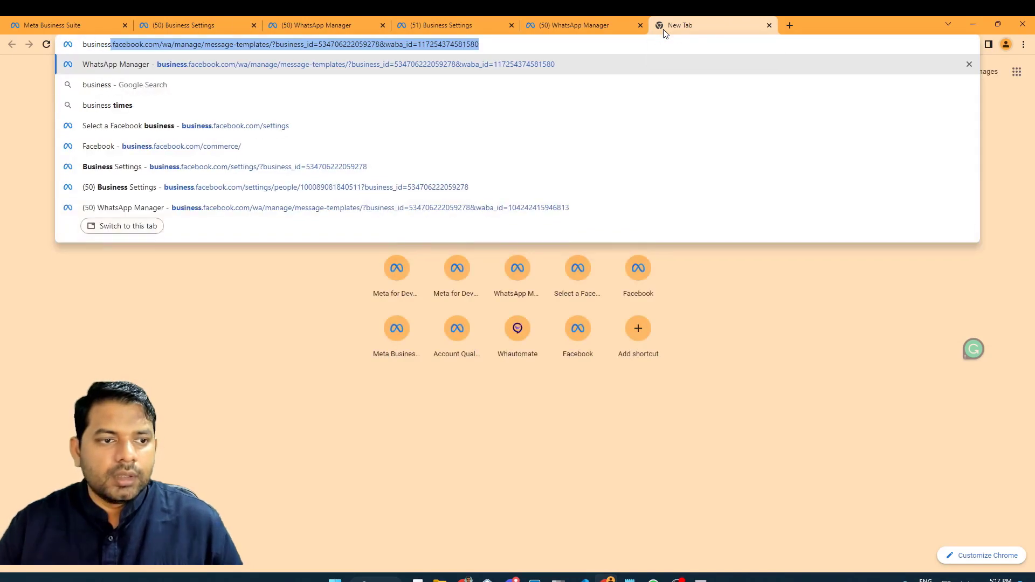
{"action": "type", "text": ".faceboo"}
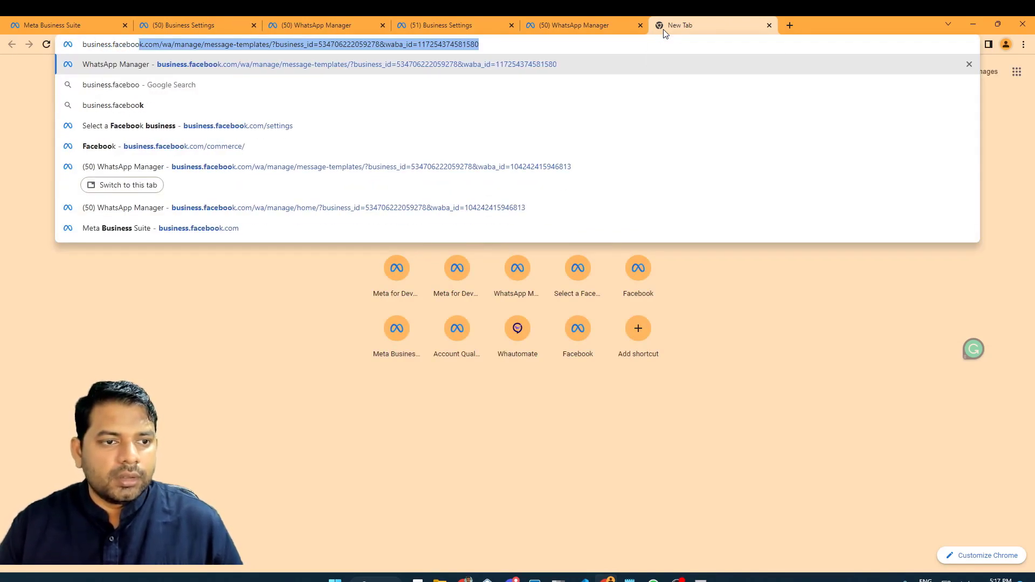
{"action": "type", "text": "k.com/"}
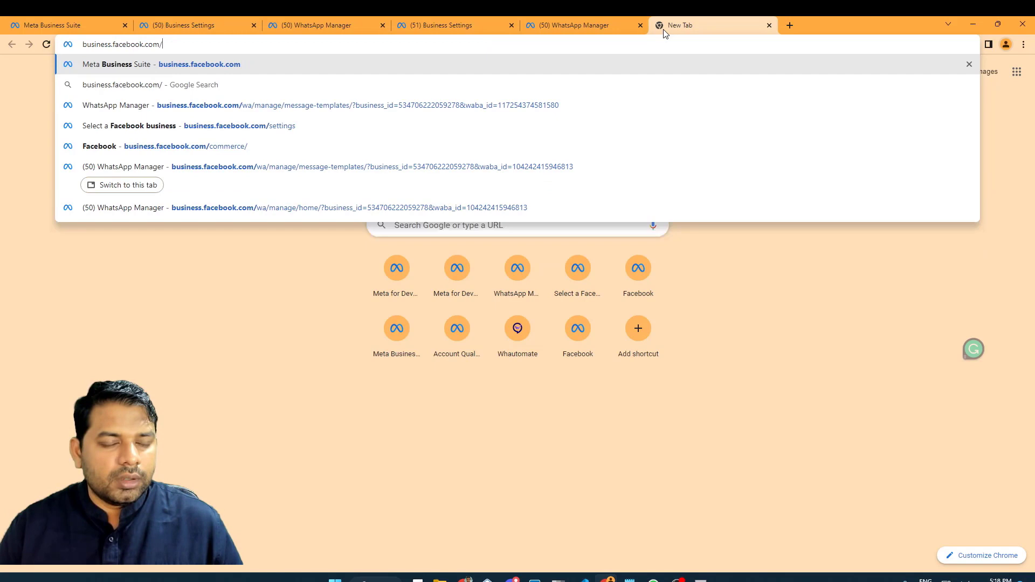
{"action": "type", "text": "commerce/"}
{"action": "key", "text": "Return"}
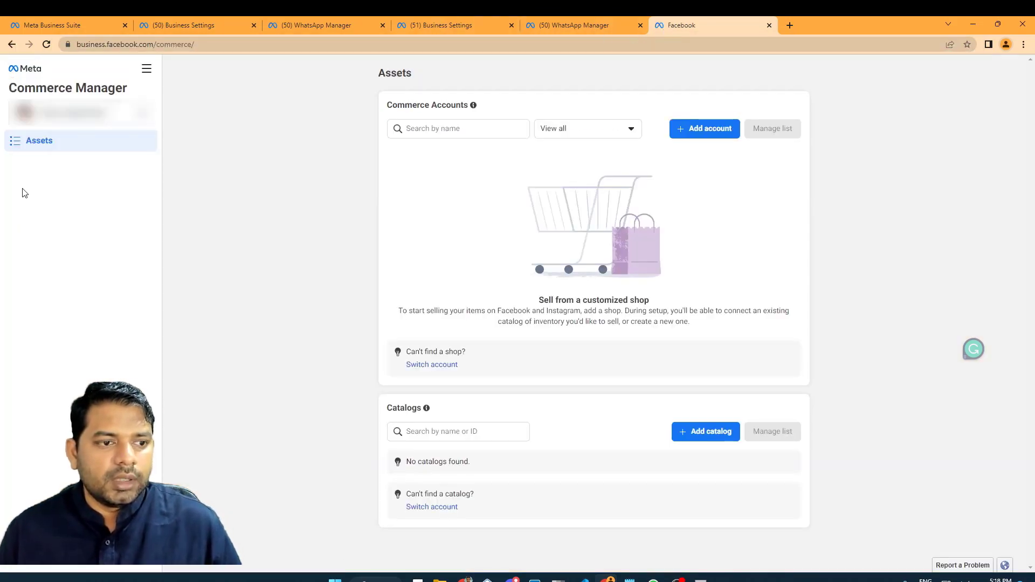
{"action": "left_click", "coordinate": [59, 113]}
{"action": "left_click", "coordinate": [66, 242]}
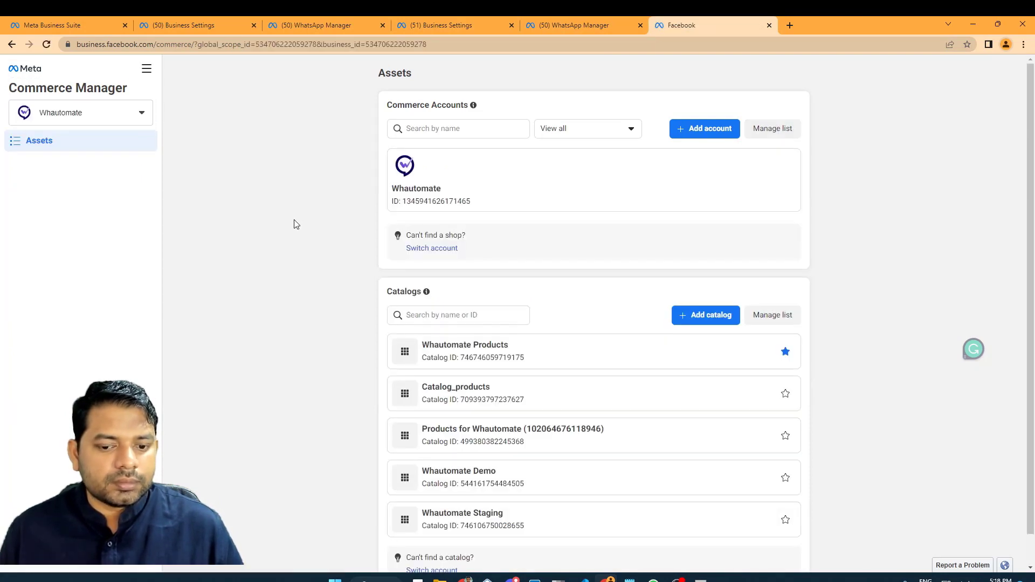
{"action": "left_click", "coordinate": [417, 475]}
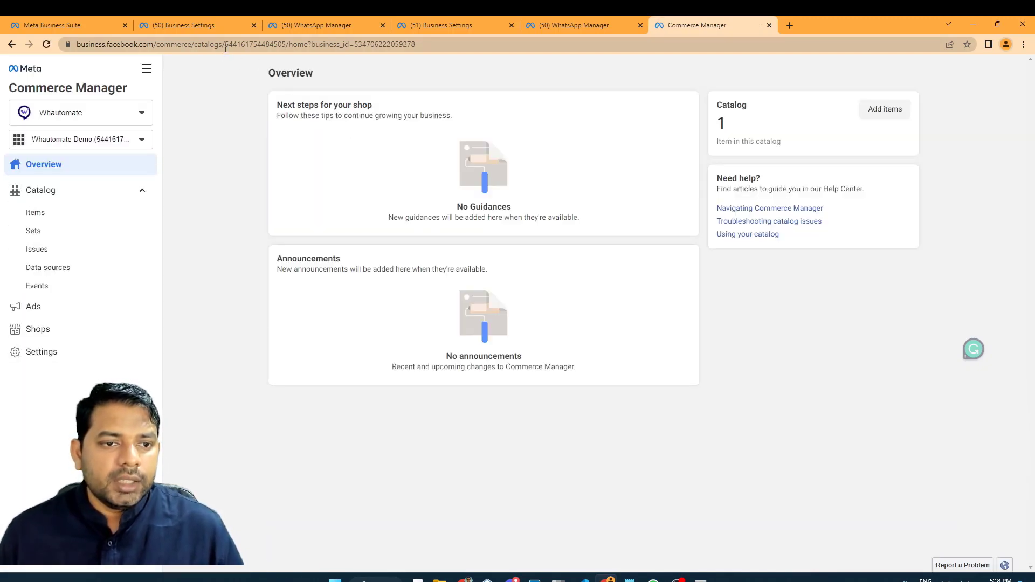
{"action": "left_click_drag", "start_coordinate": [224, 45], "coordinate": [286, 46]}
{"action": "key", "text": "ctrl+c"}
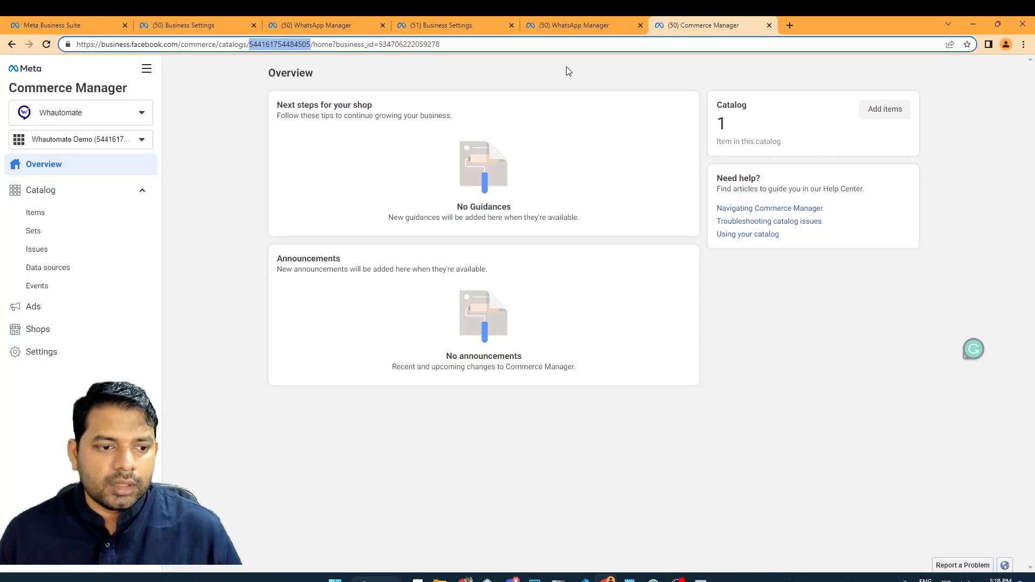
{"action": "key", "text": "alt+Tab"}
{"action": "left_click", "coordinate": [230, 487]}
{"action": "key", "text": "ctrl+v"}
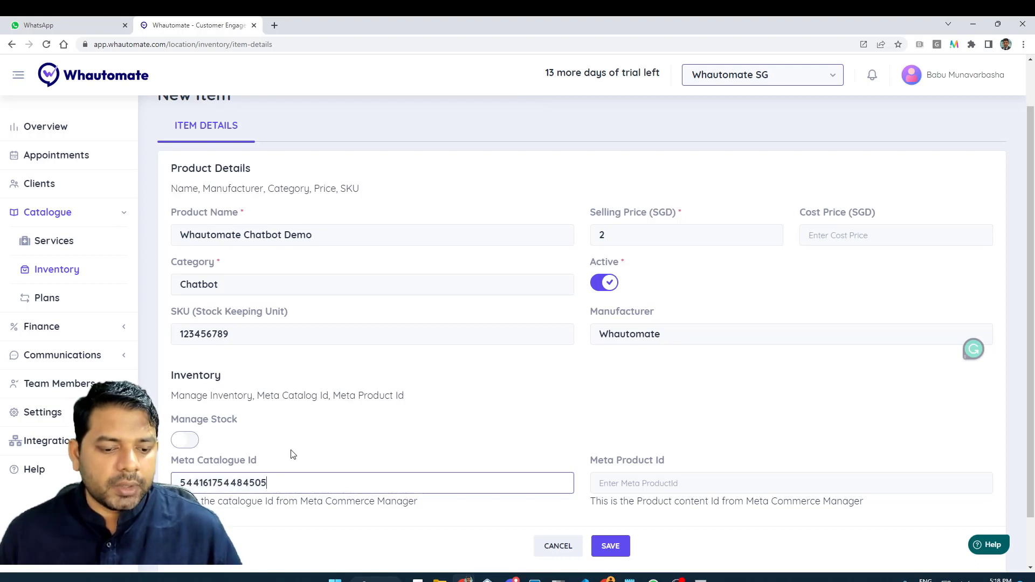
{"action": "key", "text": "alt+Tab"}
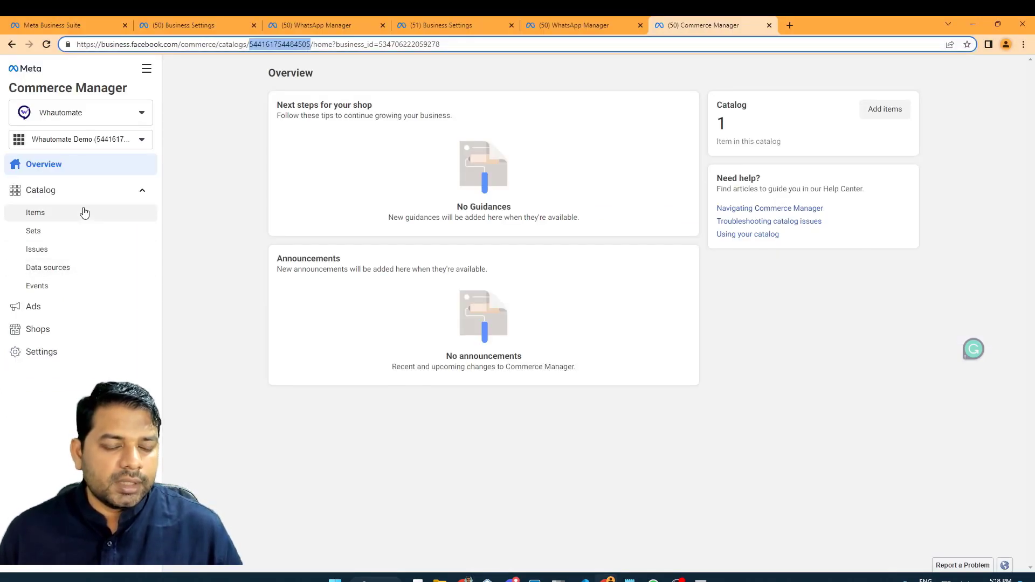
Copy Content ID 123456789 from the catalog's Whautomate Chatbot Demo item.
{"action": "left_click", "coordinate": [84, 213]}
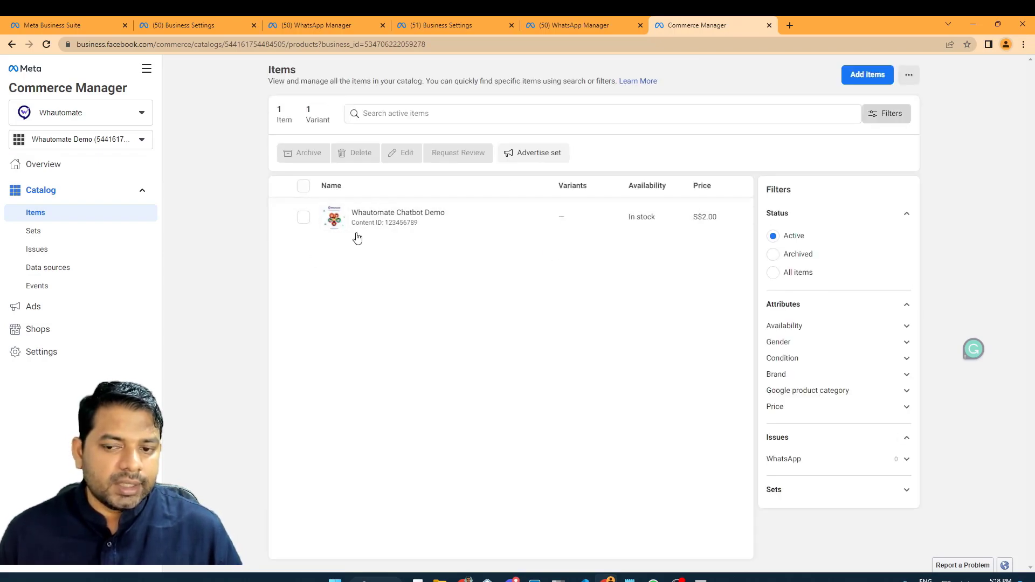
{"action": "left_click", "coordinate": [407, 221]}
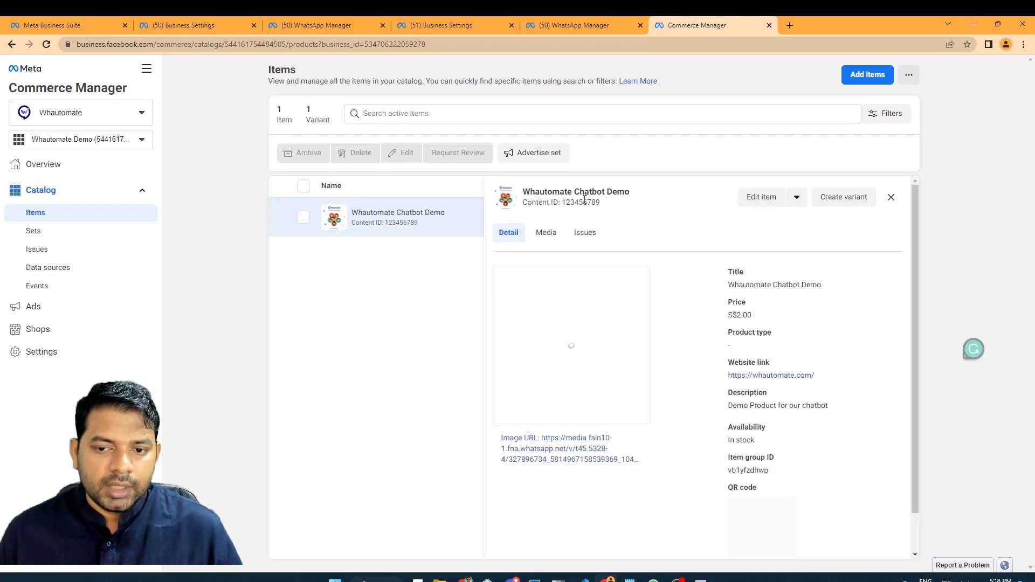
{"action": "double_click", "coordinate": [584, 202]}
{"action": "key", "text": "ctrl+c"}
{"action": "key", "text": "alt+Tab"}
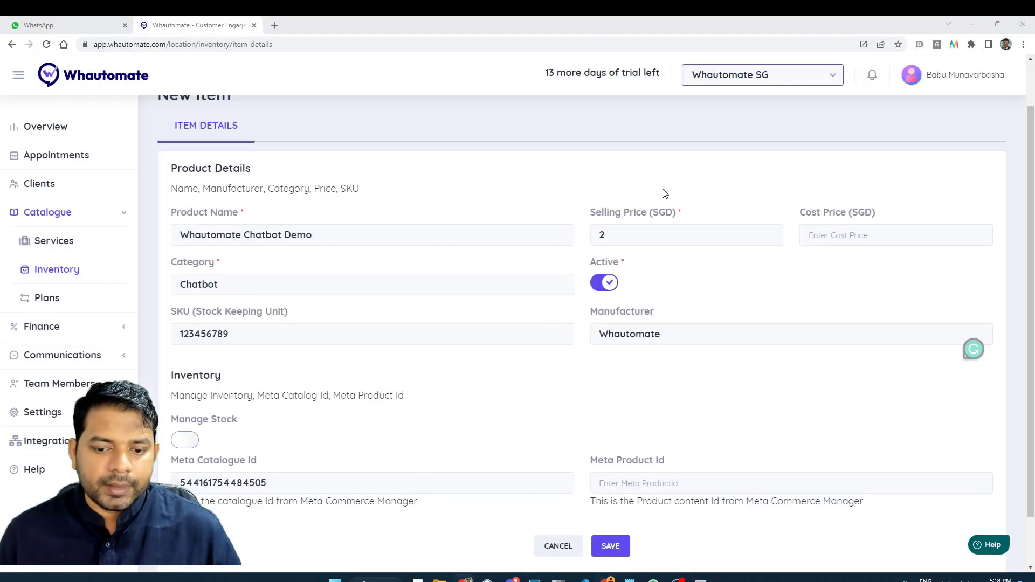
Paste 123456789 as the Meta Product Id and save the item.
{"action": "left_click", "coordinate": [684, 482]}
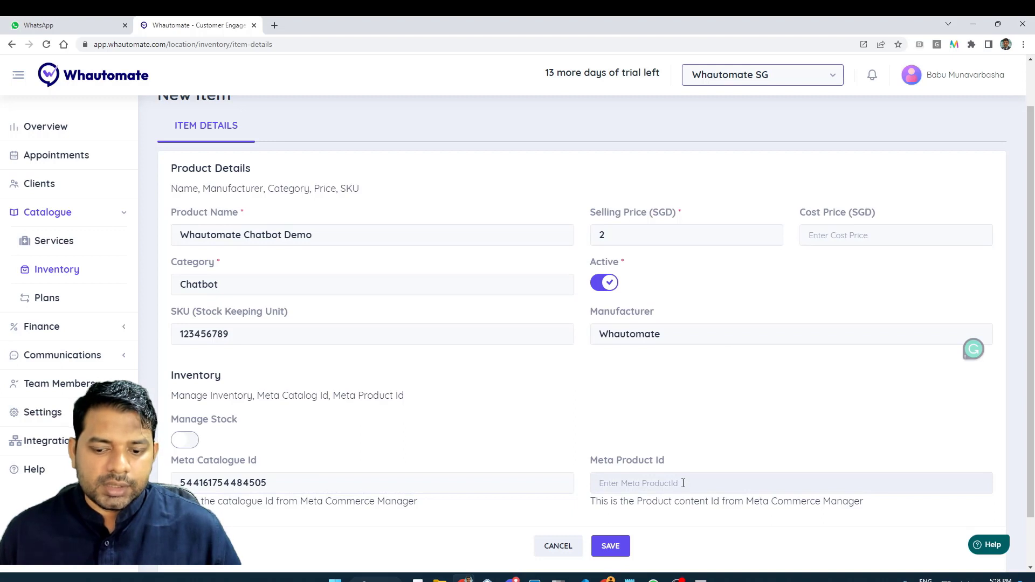
{"action": "key", "text": "ctrl+v"}
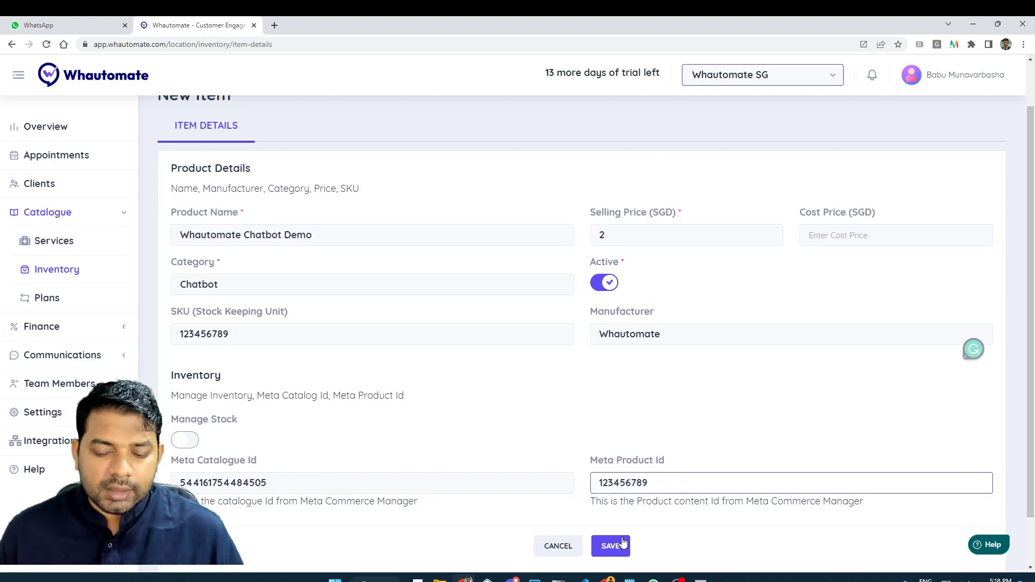
{"action": "left_click", "coordinate": [621, 544]}
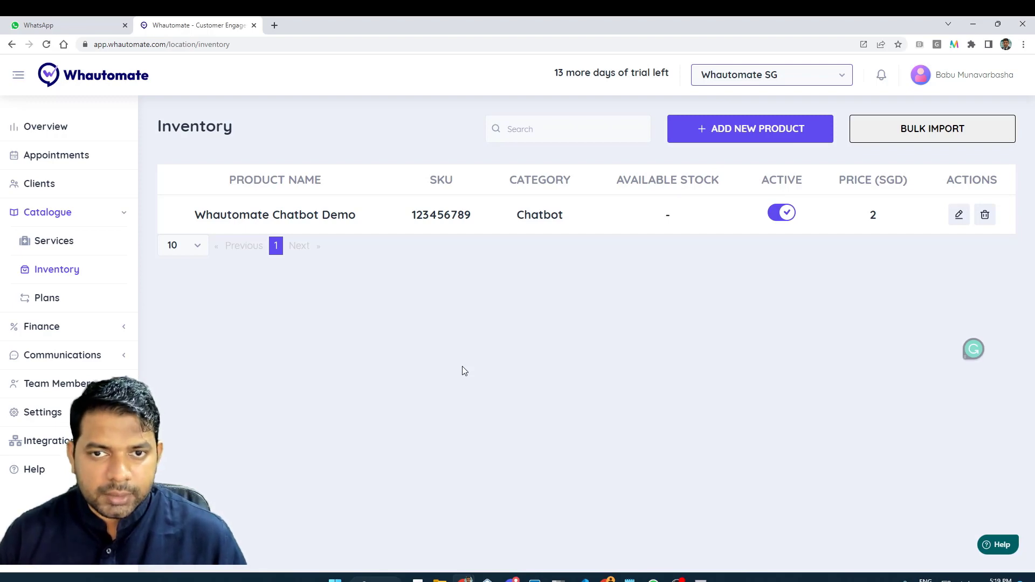
Select all rules on the Automations Chatbot tab and delete them.
{"action": "left_click", "coordinate": [62, 355]}
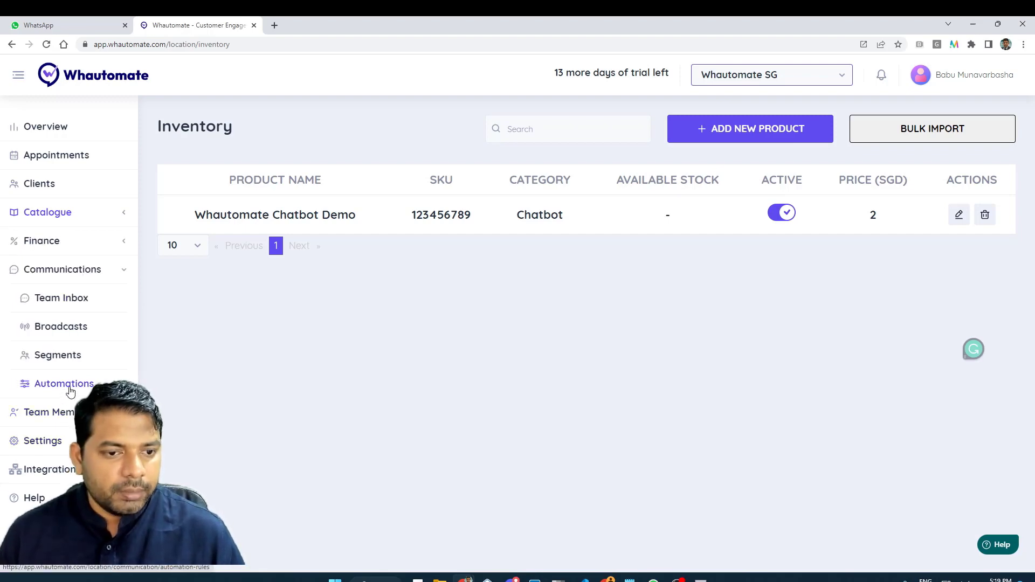
{"action": "left_click", "coordinate": [70, 390]}
{"action": "left_click", "coordinate": [465, 176]}
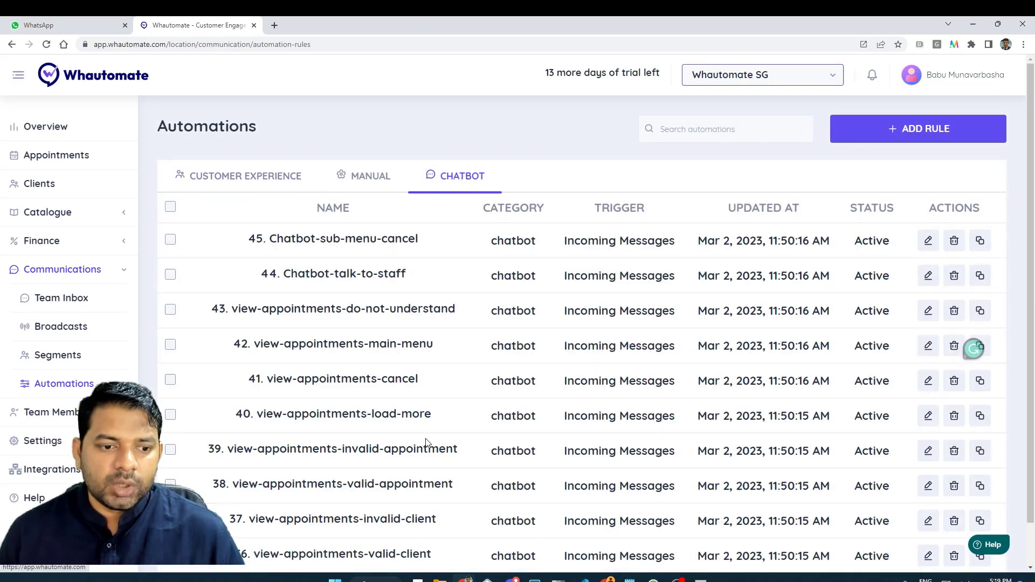
{"action": "left_click", "coordinate": [169, 207]}
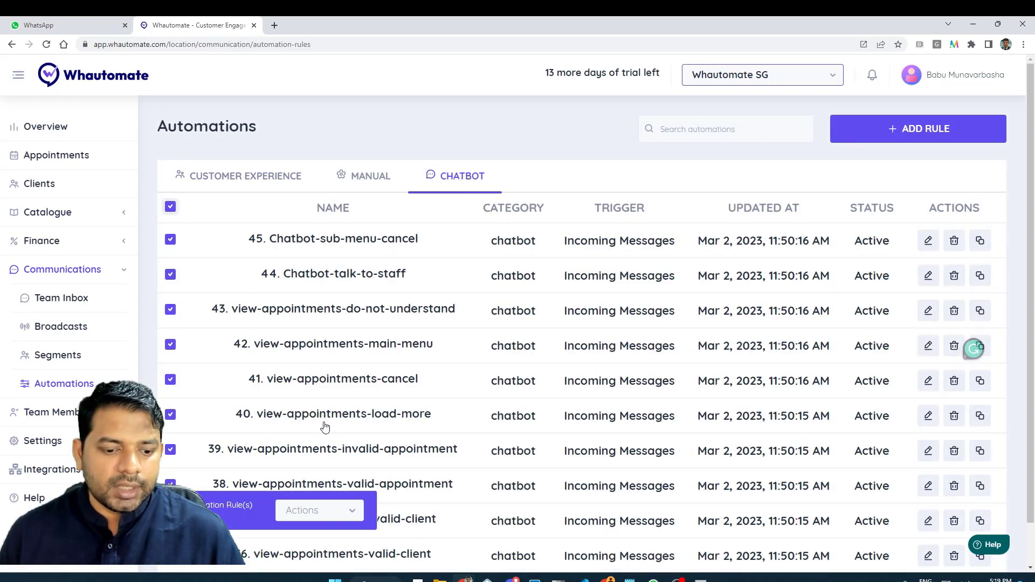
{"action": "scroll", "coordinate": [329, 485], "scroll_direction": "down", "scroll_amount": 1}
{"action": "left_click", "coordinate": [307, 510]}
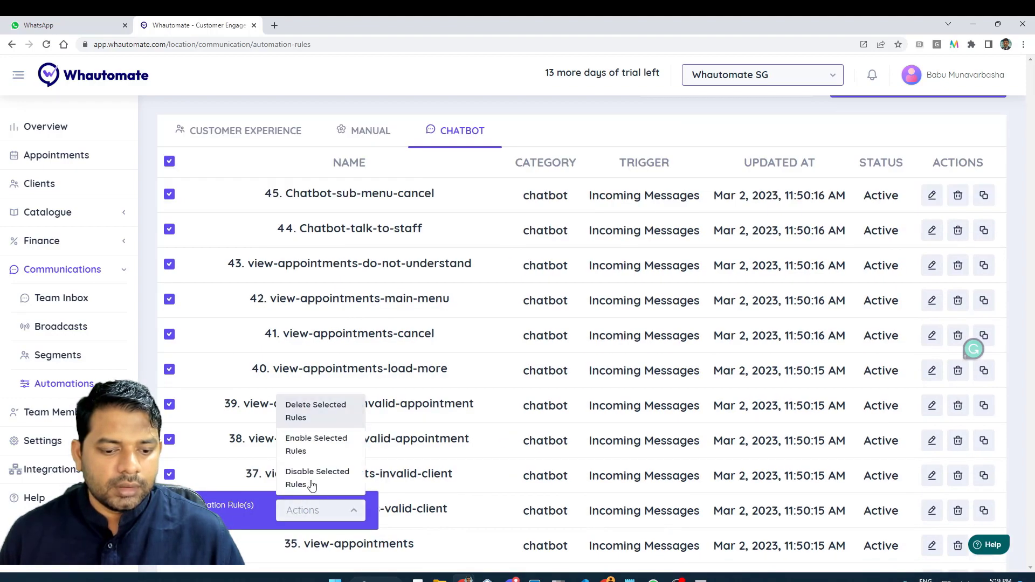
{"action": "left_click", "coordinate": [317, 412]}
{"action": "left_click", "coordinate": [540, 340]}
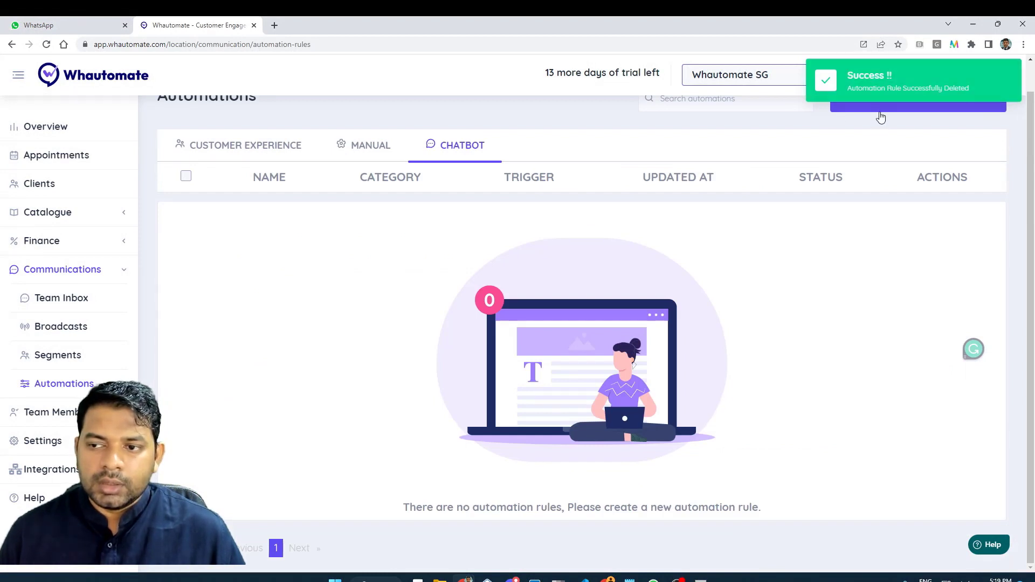
{"action": "scroll", "coordinate": [878, 121], "scroll_direction": "up", "scroll_amount": 1}
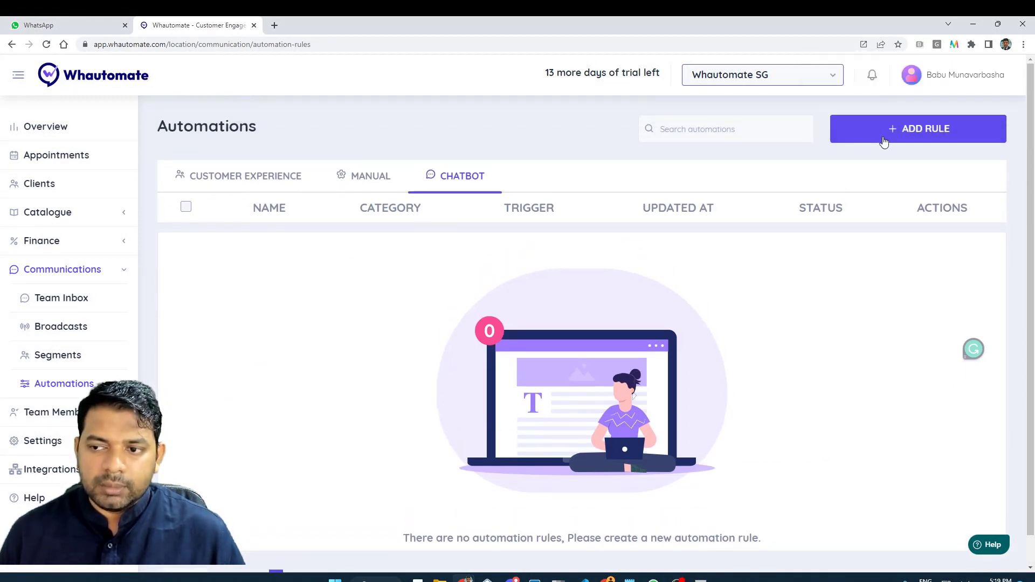
Install the Ecommerce Shop Chatbot template and bring up the Whautomate Demo WhatsApp chat.
{"action": "left_click", "coordinate": [904, 131]}
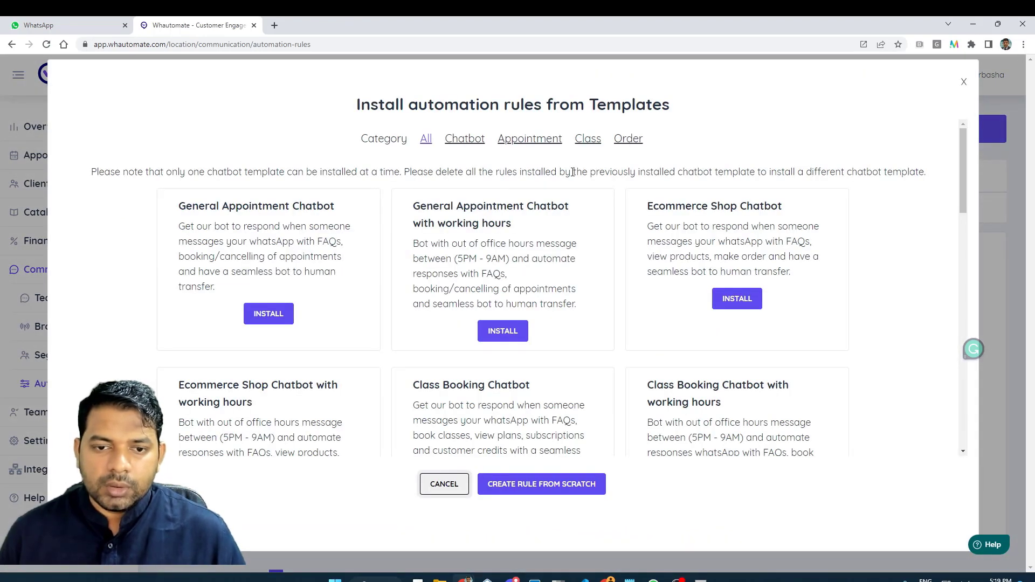
{"action": "left_click", "coordinate": [464, 139]}
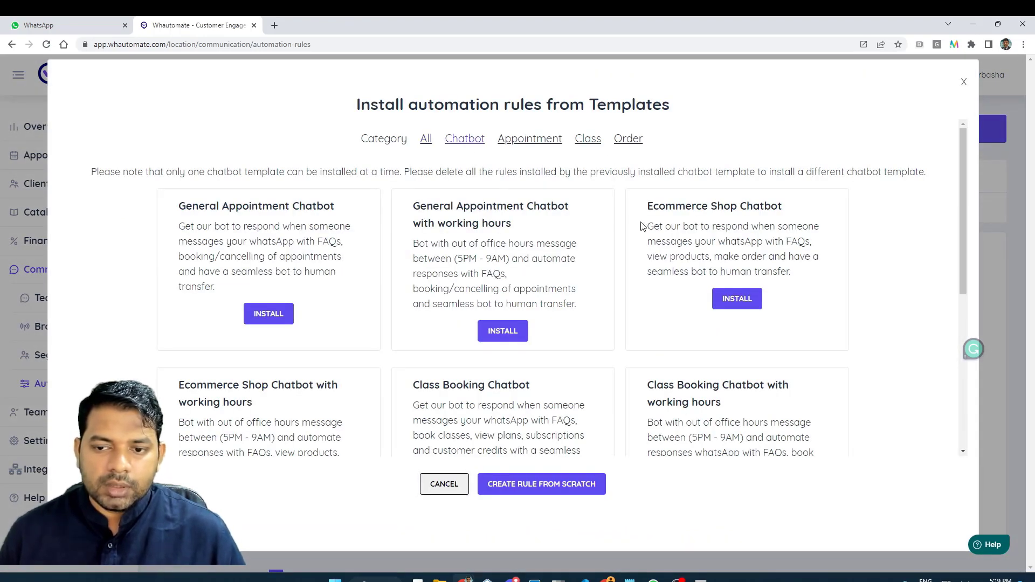
{"action": "left_click", "coordinate": [736, 298]}
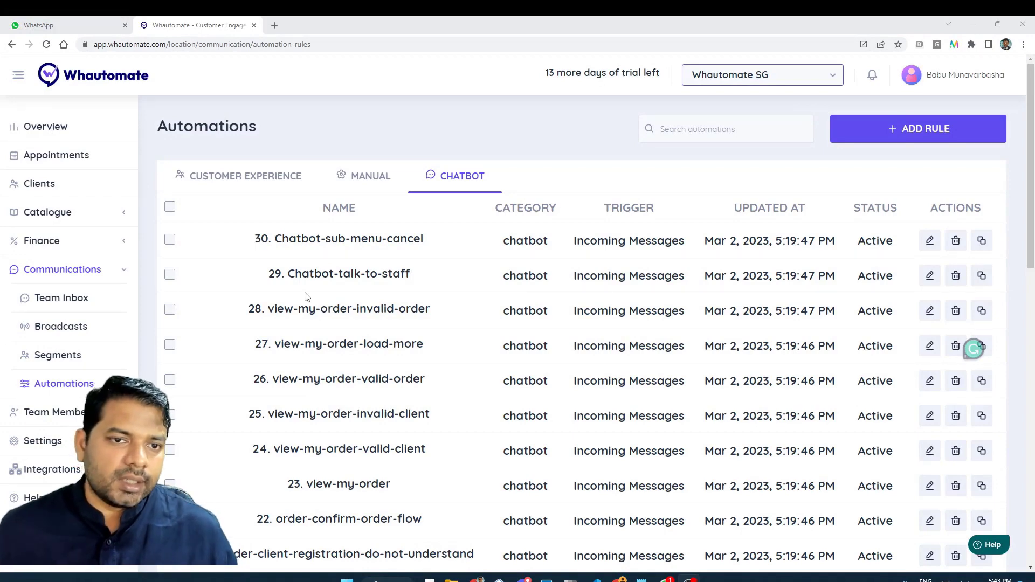
{"action": "left_click", "coordinate": [51, 25]}
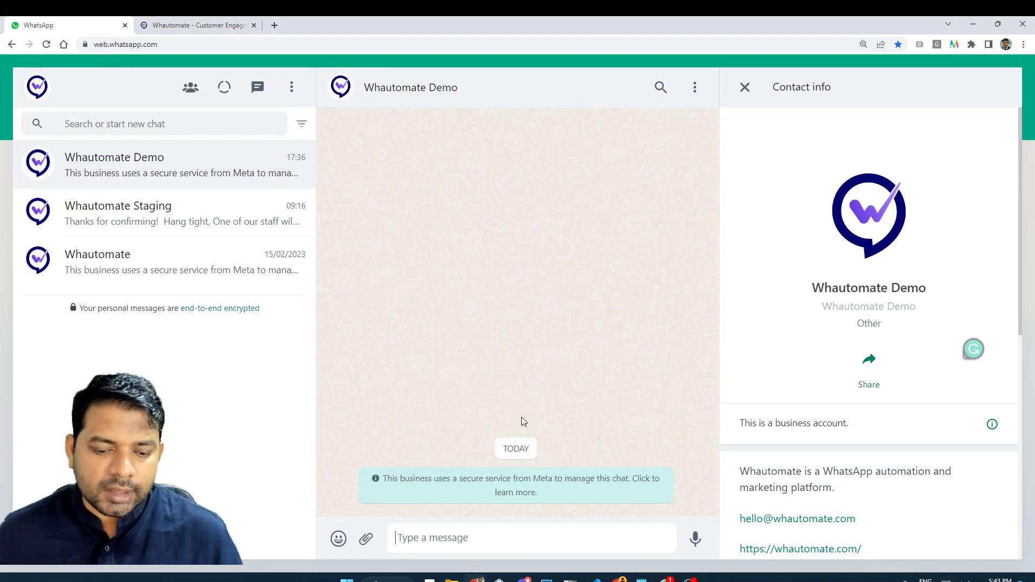
Send 'Hello there!' to the bot and pick Place an Order from its main menu.
{"action": "type", "text": "Hel"}
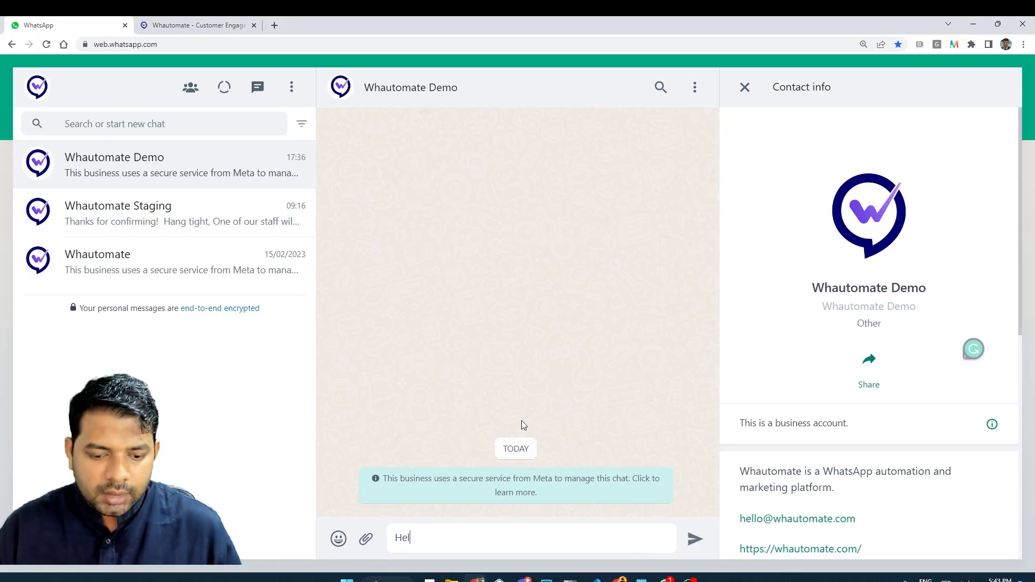
{"action": "type", "text": "lo there!"}
{"action": "key", "text": "Return"}
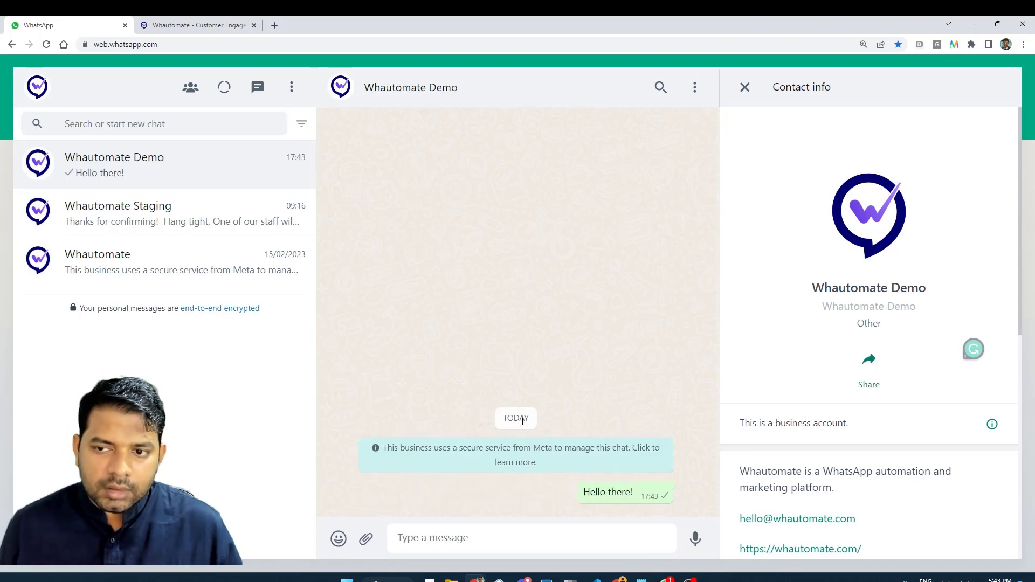
{"action": "left_click", "coordinate": [745, 87]}
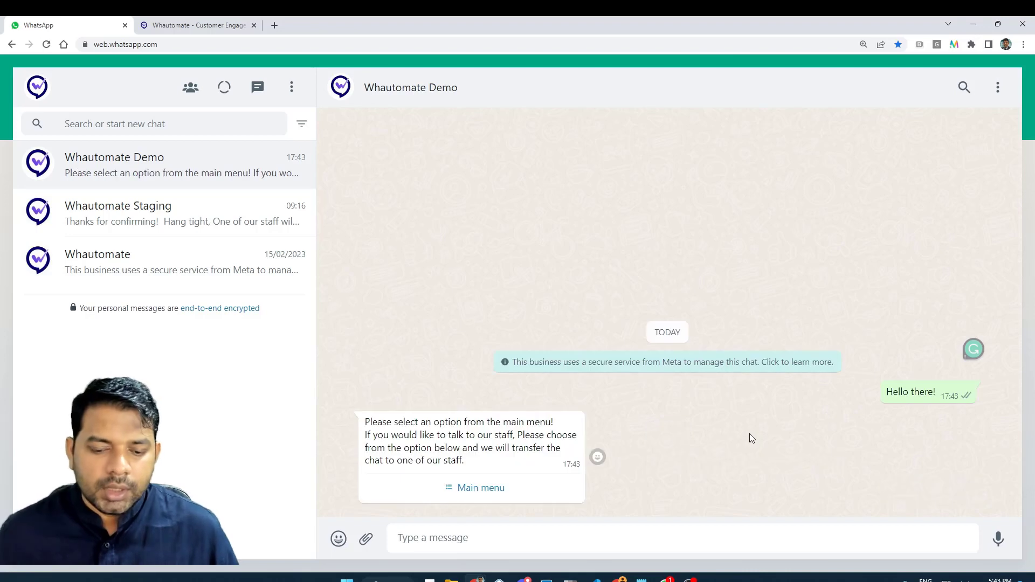
{"action": "left_click", "coordinate": [476, 489]}
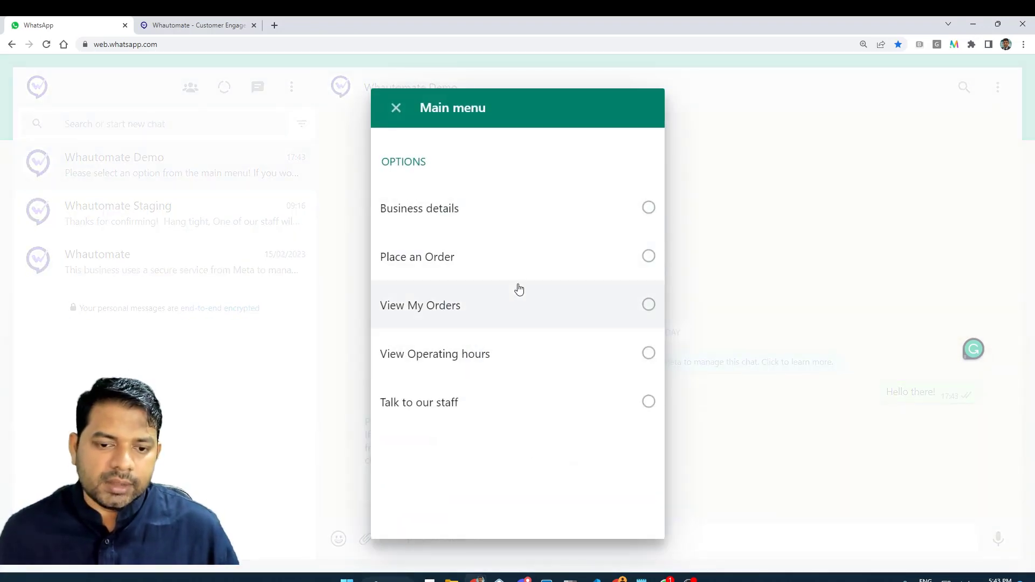
{"action": "left_click", "coordinate": [497, 264]}
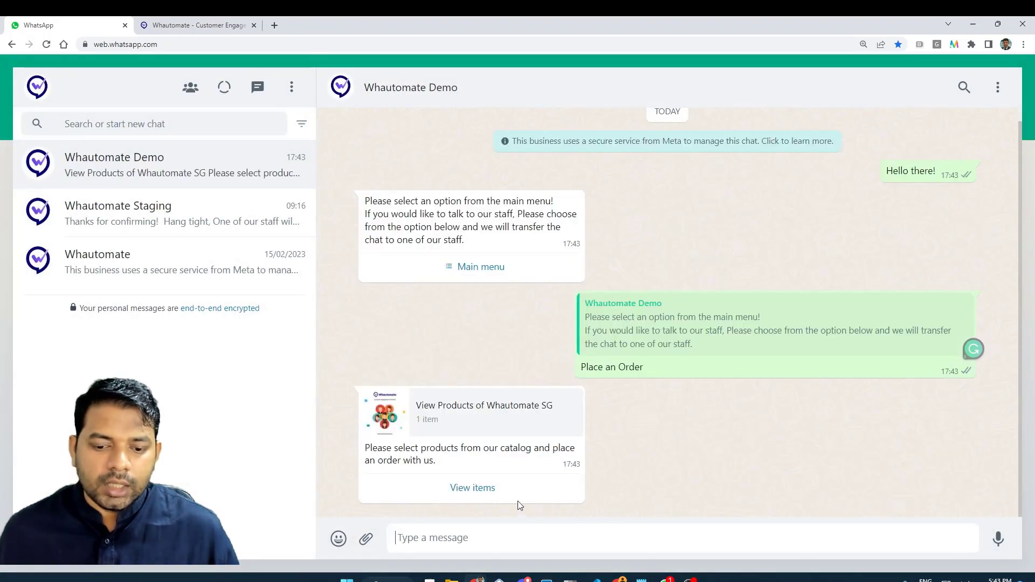
Add one Whautomate Chatbot Demo (SGD 2.00) to the cart and send the order to Whautomate Demo.
{"action": "left_click", "coordinate": [479, 498]}
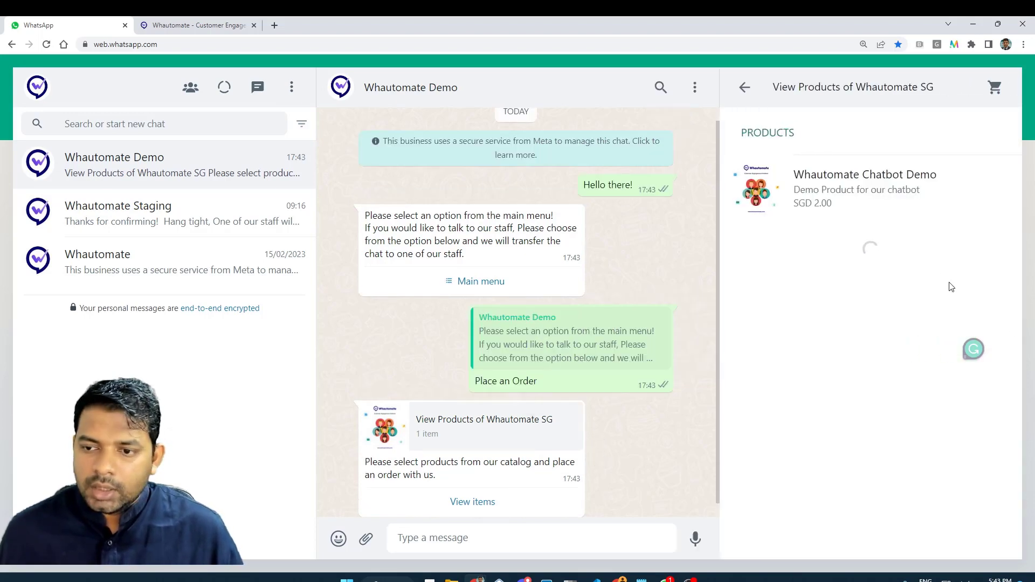
{"action": "left_click", "coordinate": [873, 201]}
{"action": "scroll", "coordinate": [884, 517], "scroll_direction": "down", "scroll_amount": 1}
{"action": "left_click", "coordinate": [887, 503]}
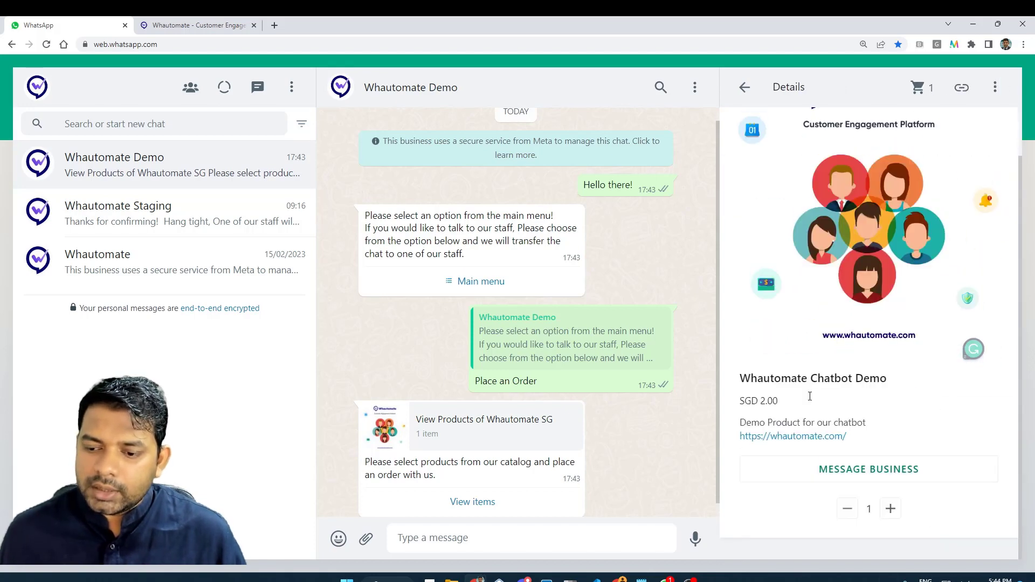
{"action": "left_click", "coordinate": [918, 89]}
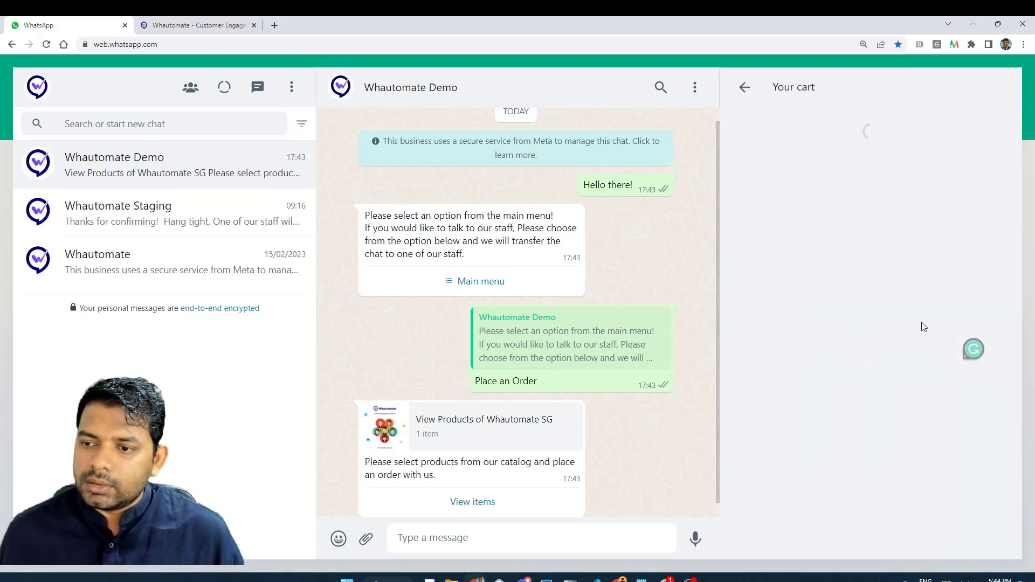
{"action": "left_click", "coordinate": [801, 310]}
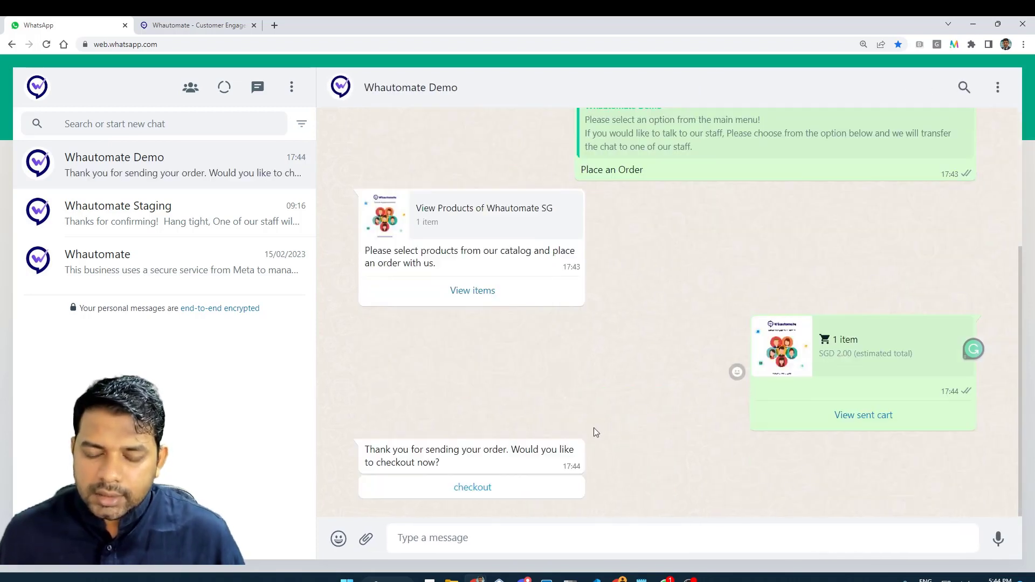
Start checkout and send the registered customer as the order's customer.
{"action": "left_click", "coordinate": [499, 493]}
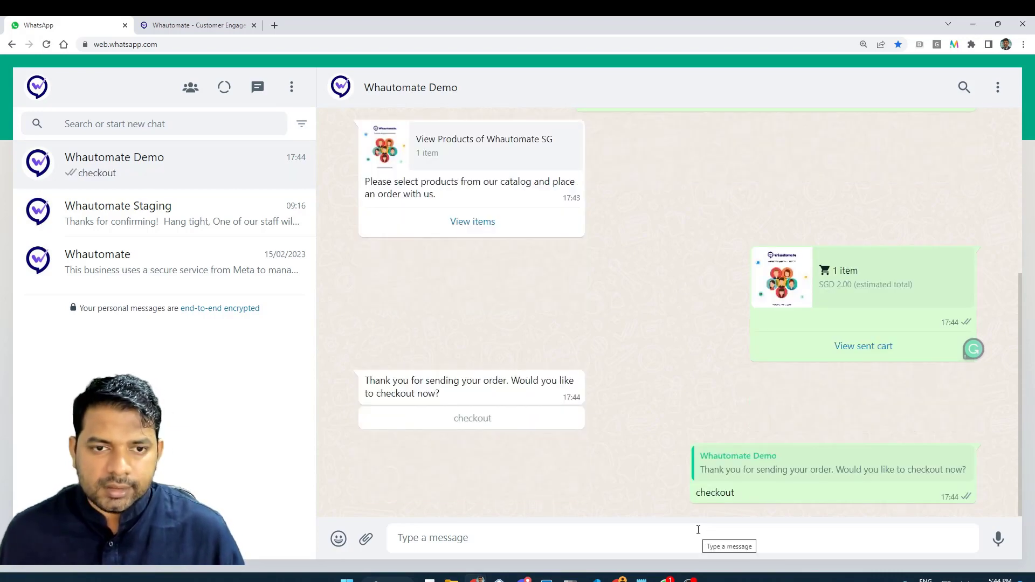
{"action": "left_click", "coordinate": [528, 488]}
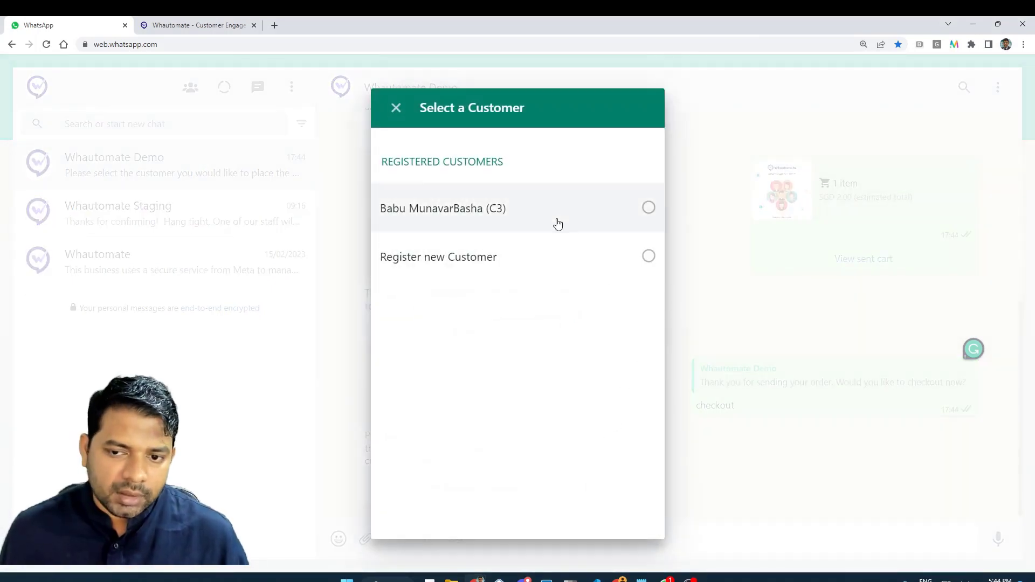
{"action": "left_click", "coordinate": [558, 224]}
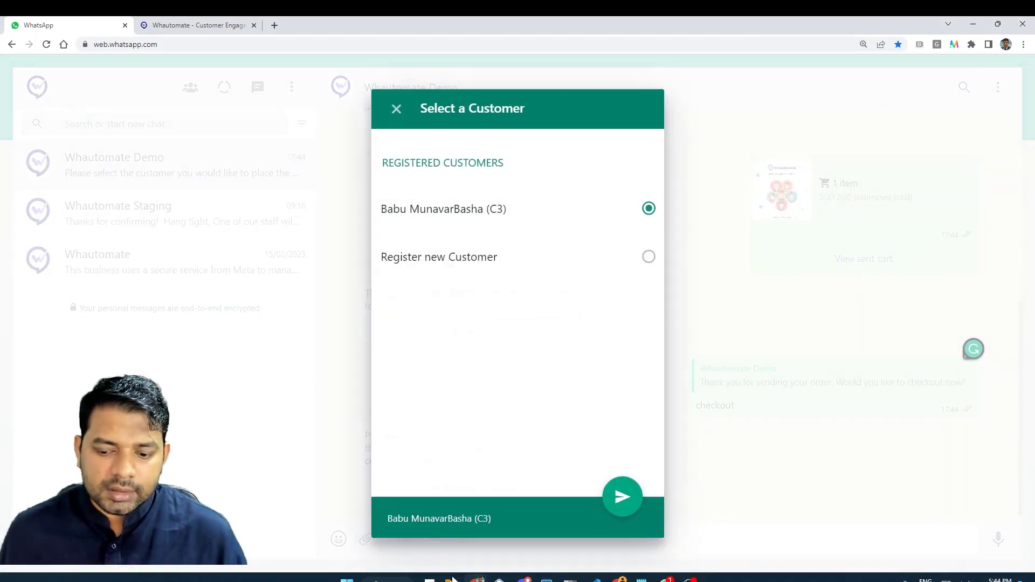
{"action": "left_click", "coordinate": [619, 496]}
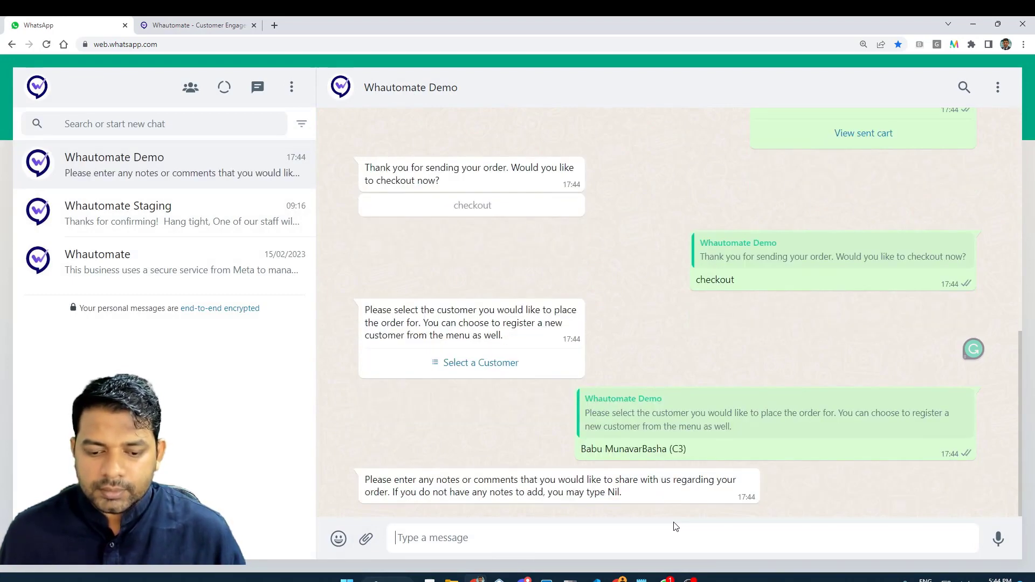
Enter Nil as the order notes and confirm the order details to receive invoice INV-0003.
{"action": "type", "text": "Nil"}
{"action": "key", "text": "Return"}
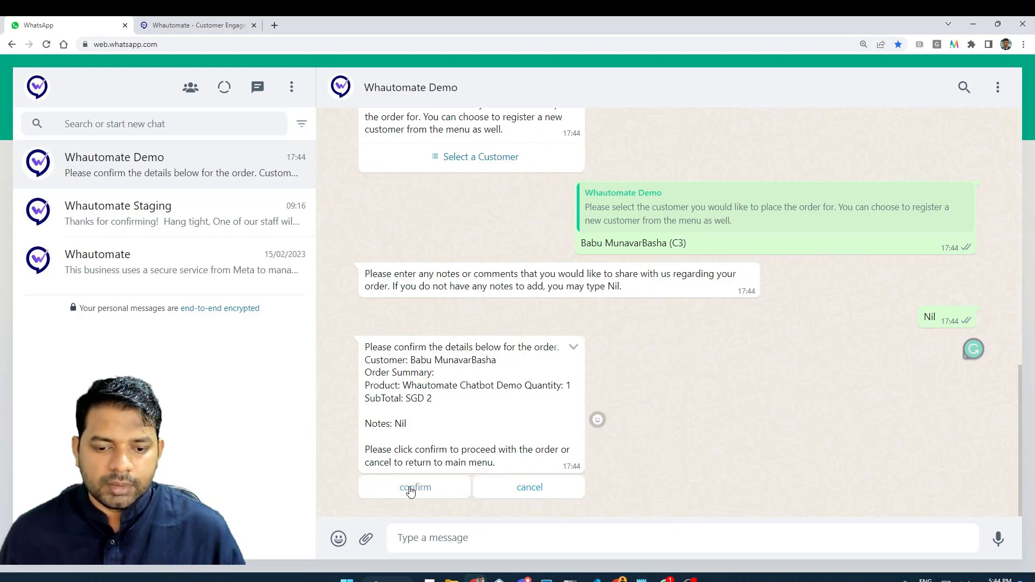
{"action": "left_click", "coordinate": [411, 491]}
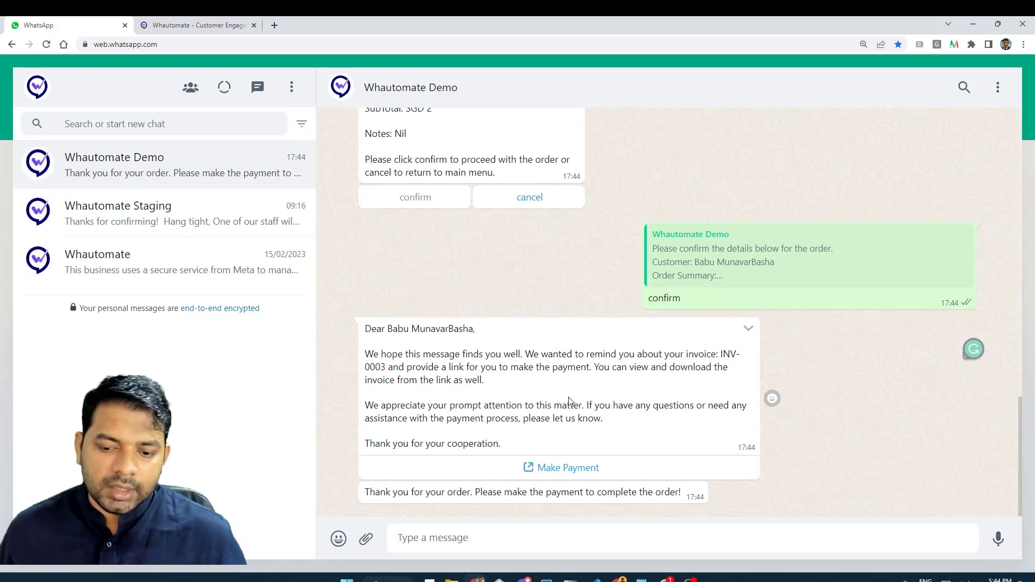
Open the SGD 2 secure checkout page and view the INV-0003 invoice PDF.
{"action": "left_click", "coordinate": [545, 469]}
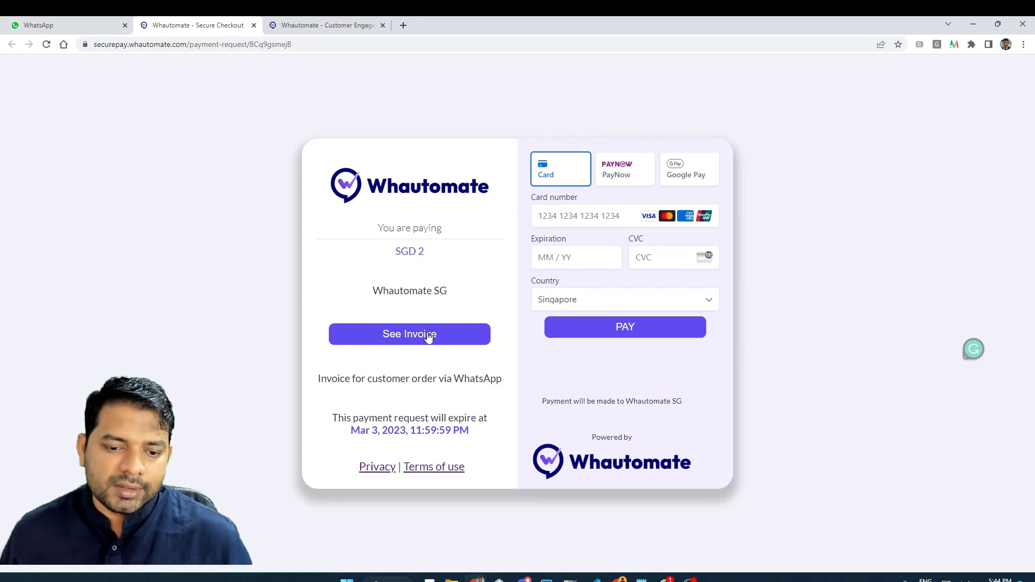
{"action": "left_click", "coordinate": [399, 334]}
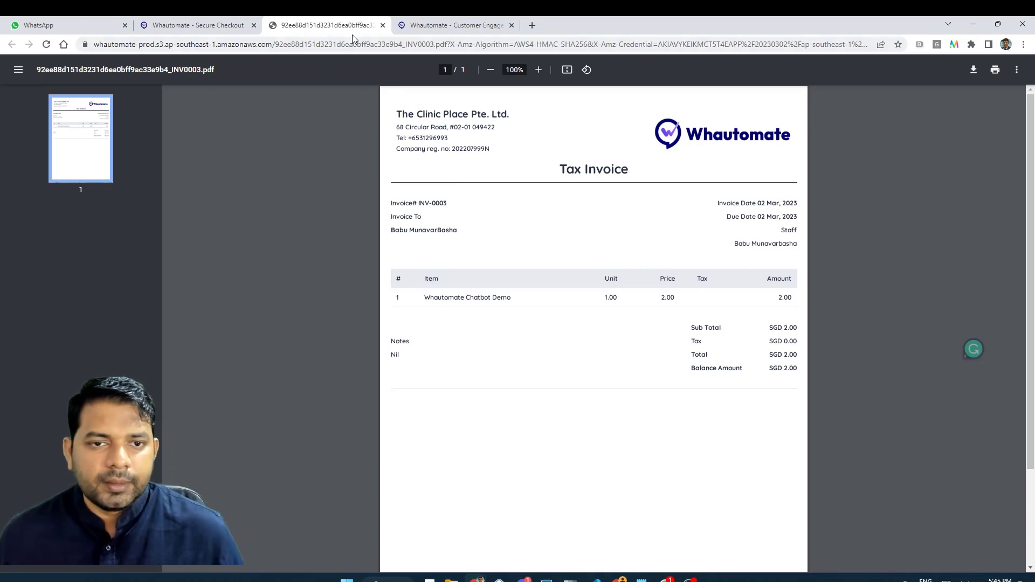
Close the invoice, pay SGD 2 with PayNow, and return to the WhatsApp chat.
{"action": "left_click", "coordinate": [383, 25]}
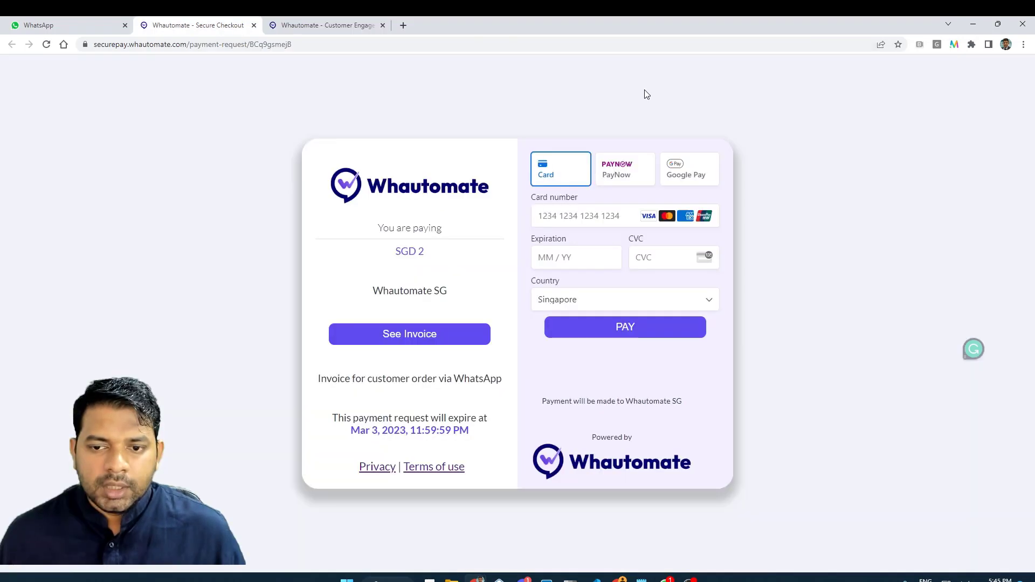
{"action": "left_click", "coordinate": [628, 169]}
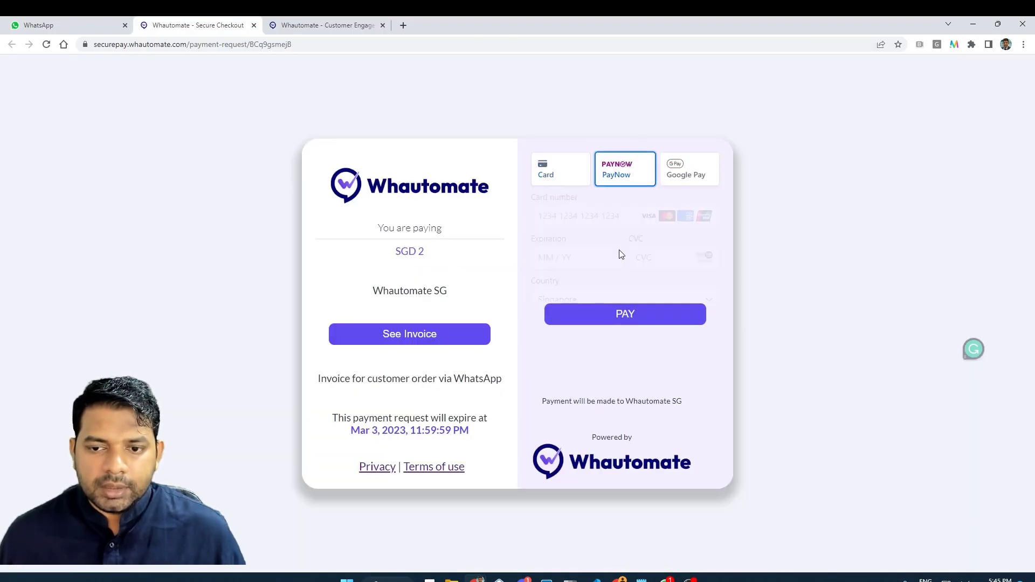
{"action": "left_click", "coordinate": [622, 315]}
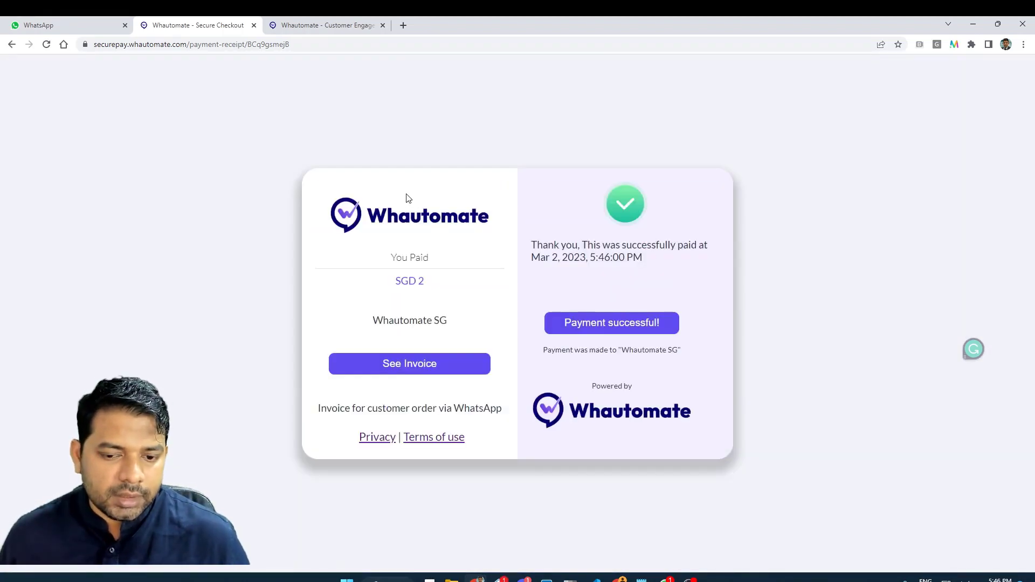
{"action": "left_click", "coordinate": [106, 24]}
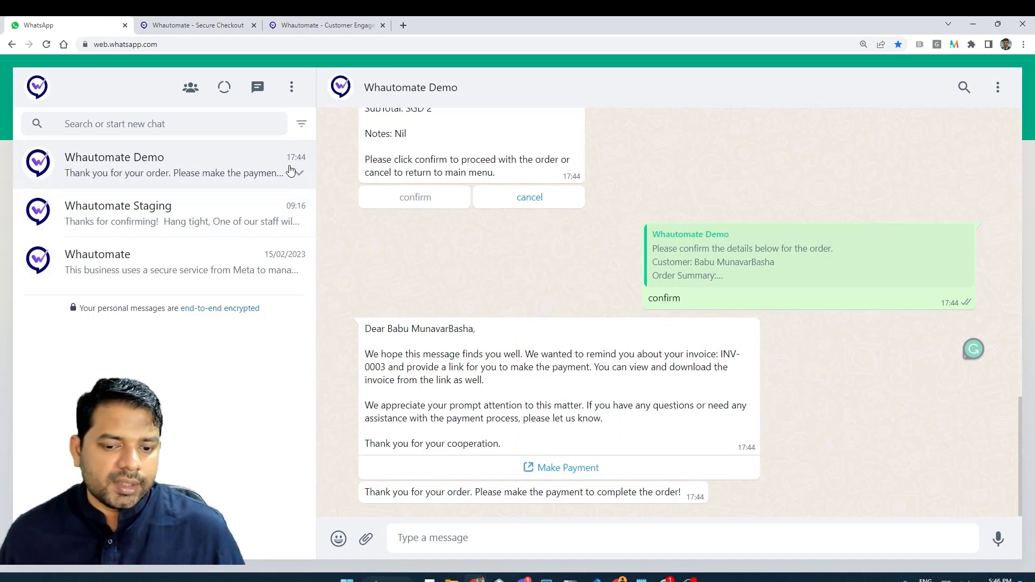
{"action": "mouse_move", "coordinate": [172, 23]}
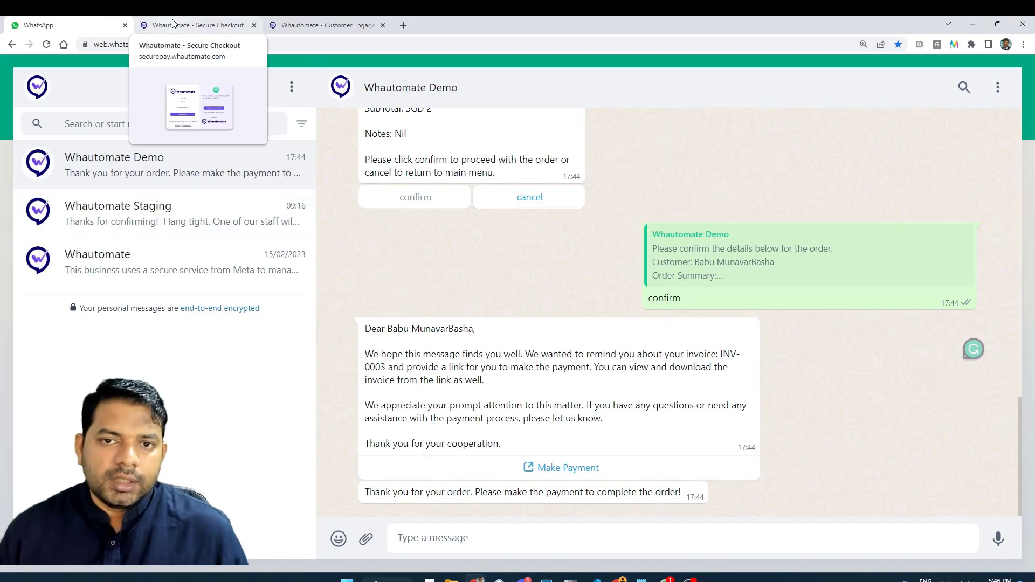